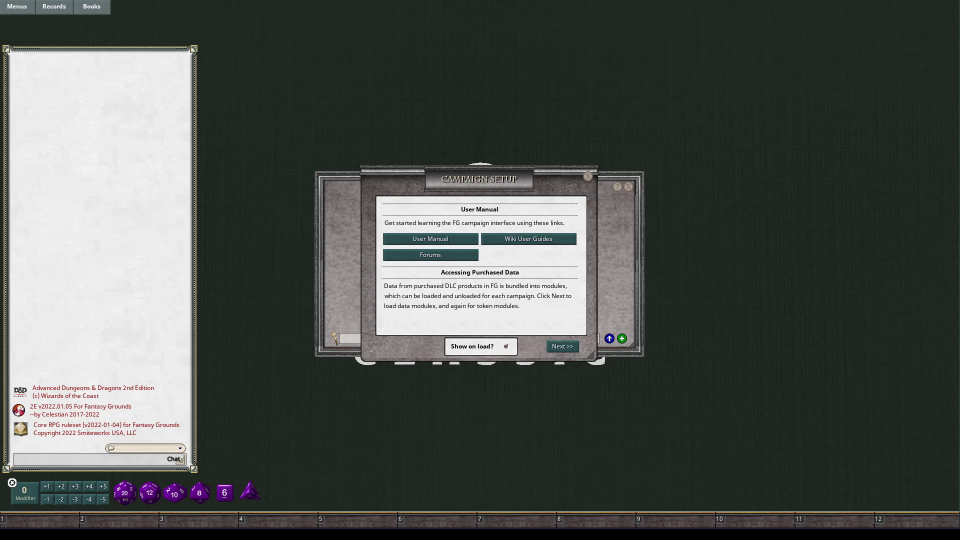
# - Arrange the Campaign Setup and Character Selection windows one above the other beside the chat window
pyautogui.moveTo(505, 182); pyautogui.dragTo(679, 38)
pyautogui.moveTo(505, 189); pyautogui.dragTo(378, 263)
pyautogui.moveTo(650, 37); pyautogui.dragTo(312, 62)
pyautogui.moveTo(344, 259); pyautogui.dragTo(361, 266)
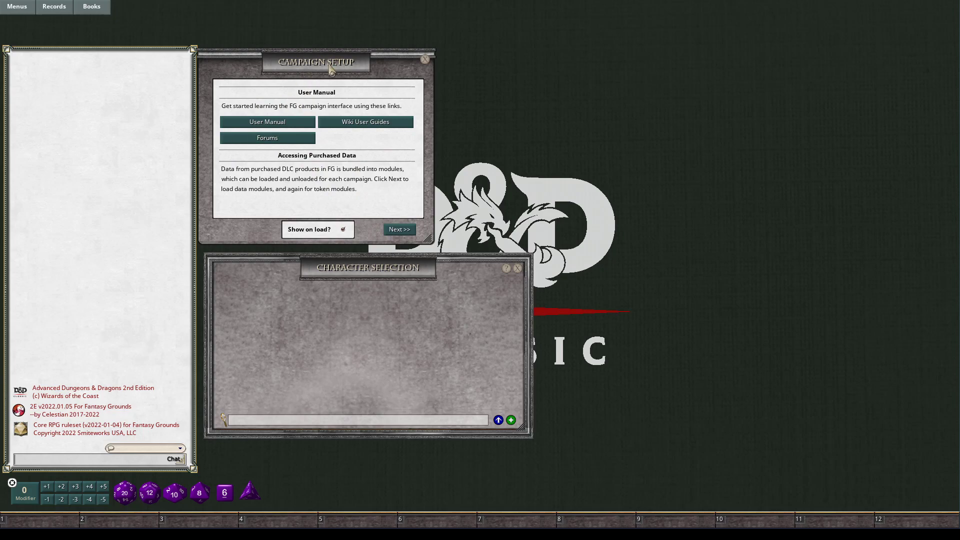
pyautogui.moveTo(329, 64); pyautogui.dragTo(336, 52)
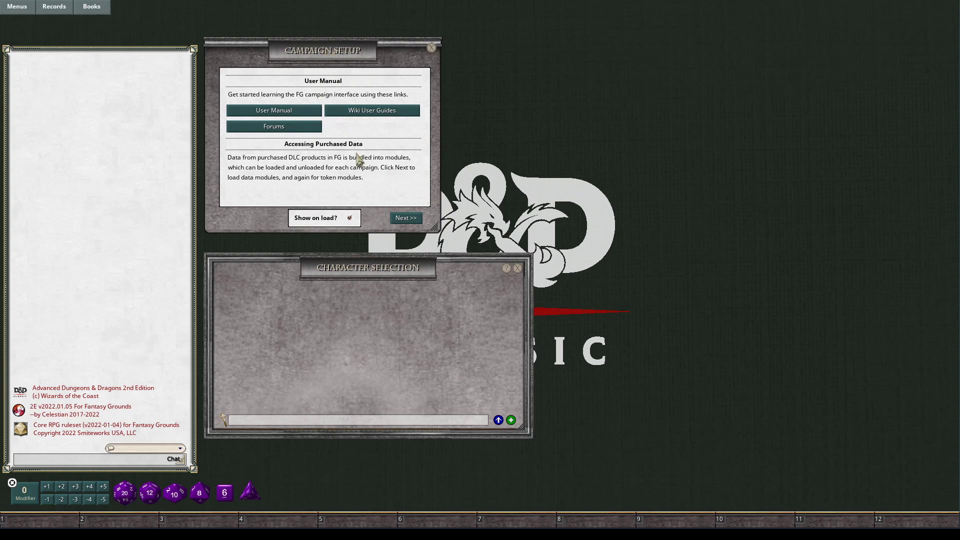
# - Load the 2E - Core Rules data module set, then close Campaign Setup and move Character Selection into its place
pyautogui.click(414, 220)
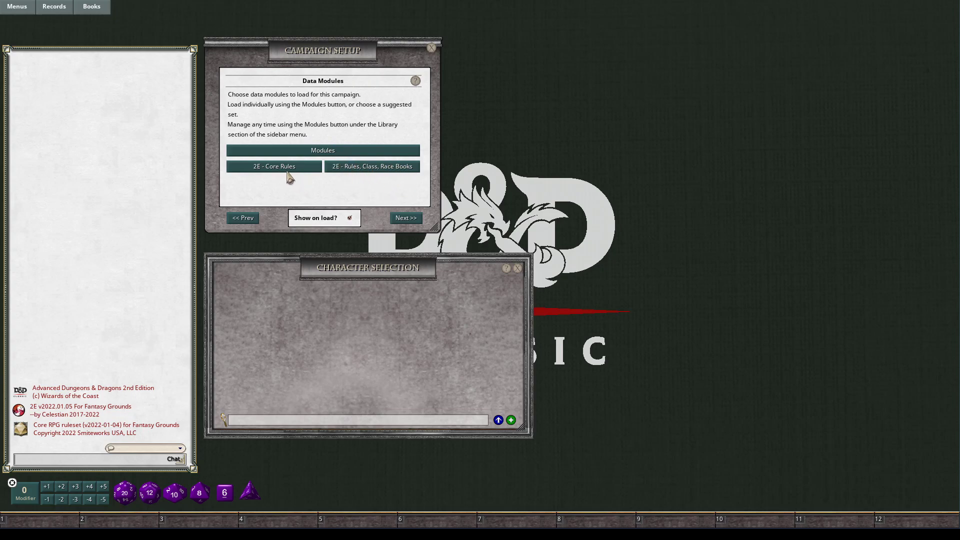
pyautogui.moveTo(335, 62); pyautogui.dragTo(339, 67)
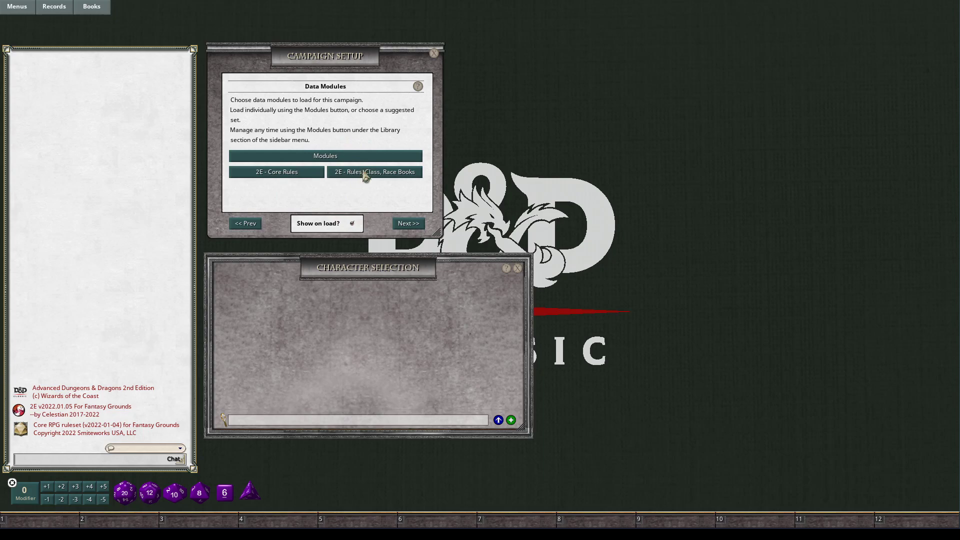
pyautogui.click(288, 174)
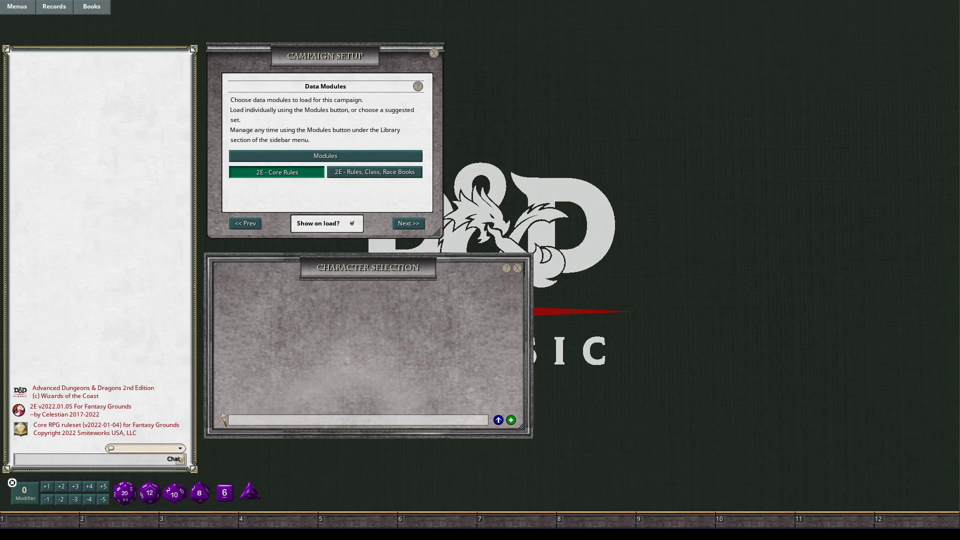
pyautogui.moveTo(492, 179); pyautogui.dragTo(603, 102)
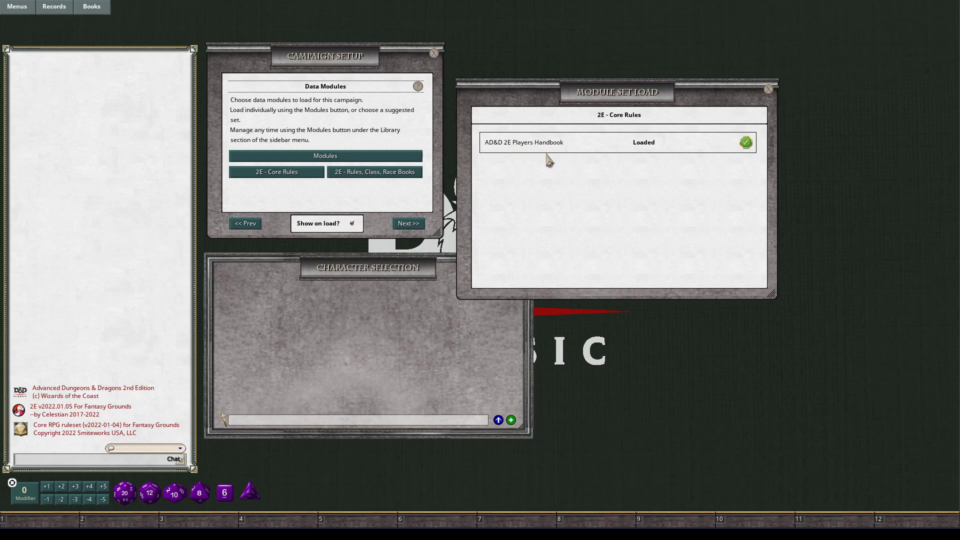
pyautogui.click(769, 90)
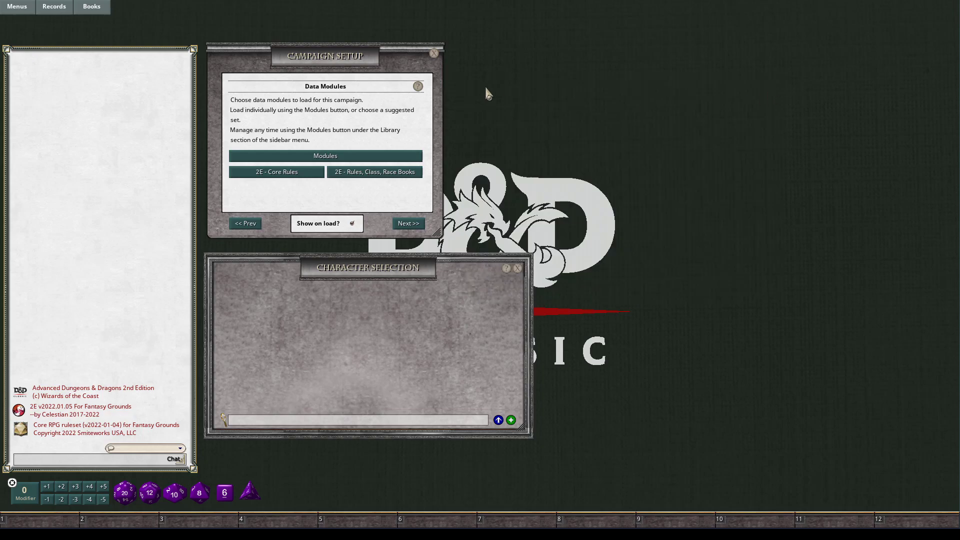
pyautogui.click(435, 54)
pyautogui.moveTo(397, 266); pyautogui.dragTo(404, 58)
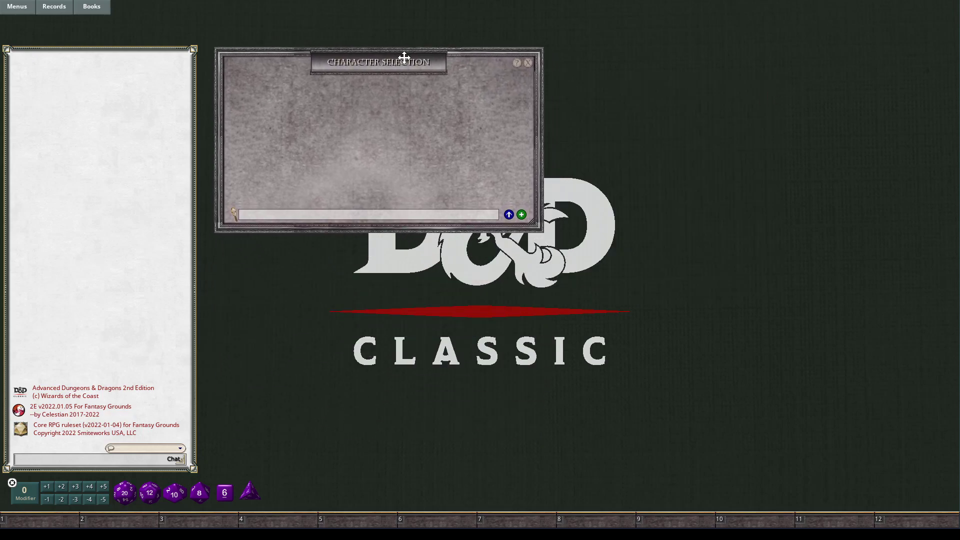
# - Open the AD&D 2E Players Handbook, examine its Strength entry under The Ability Scores and its contents list, and close the book
pyautogui.click(97, 8)
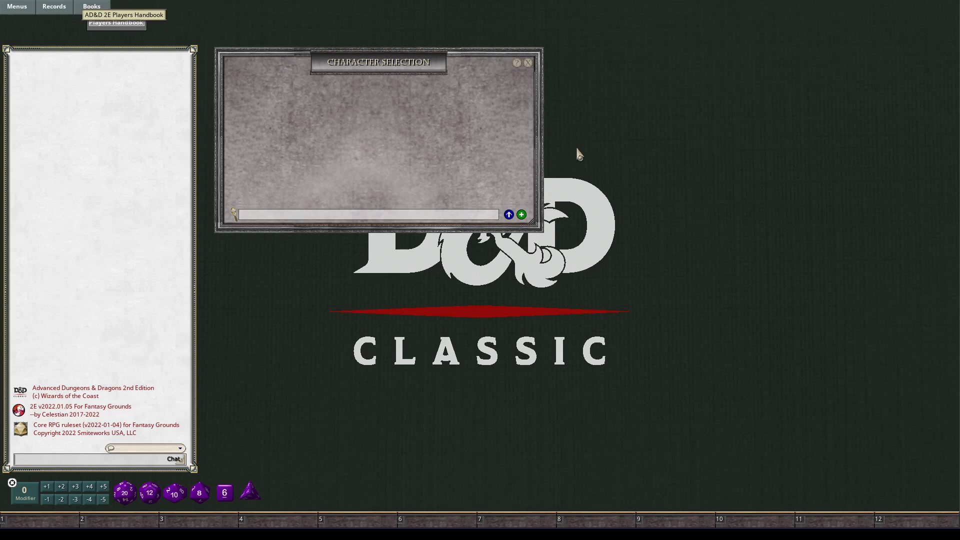
pyautogui.moveTo(348, 121); pyautogui.dragTo(586, 46)
pyautogui.scroll(-1, 582, 137)
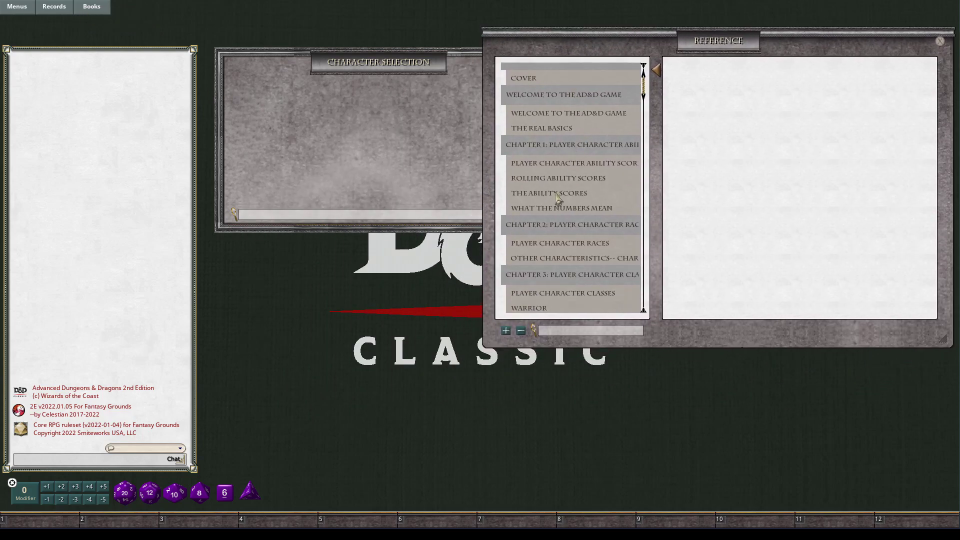
pyautogui.click(550, 195)
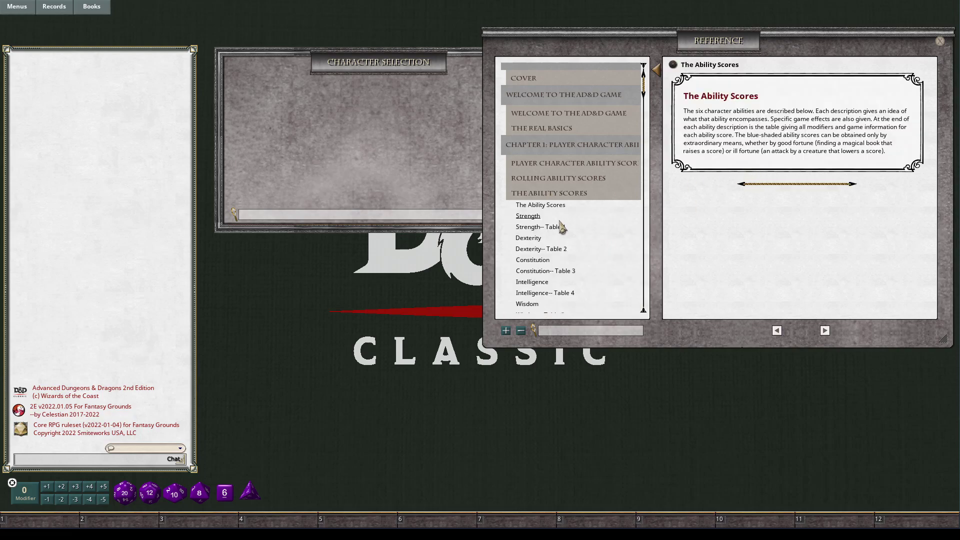
pyautogui.click(530, 215)
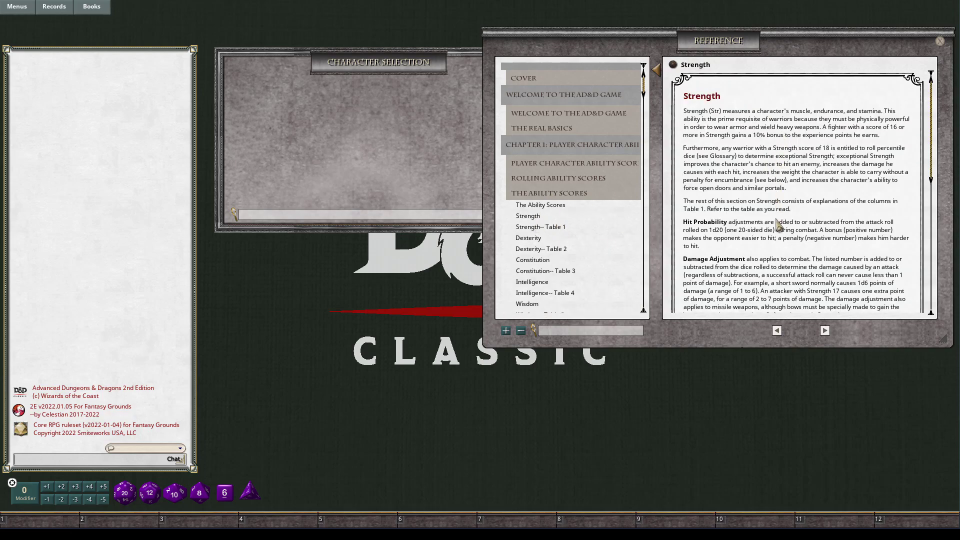
pyautogui.scroll(-3, 781, 225)
pyautogui.scroll(-4, 780, 225)
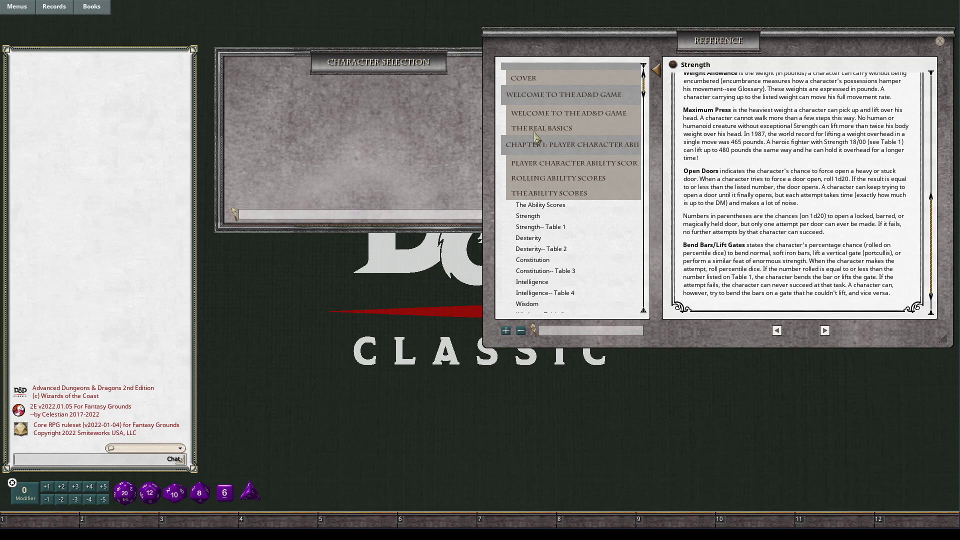
pyautogui.scroll(-3, 594, 206)
pyautogui.moveTo(648, 96); pyautogui.dragTo(643, 179)
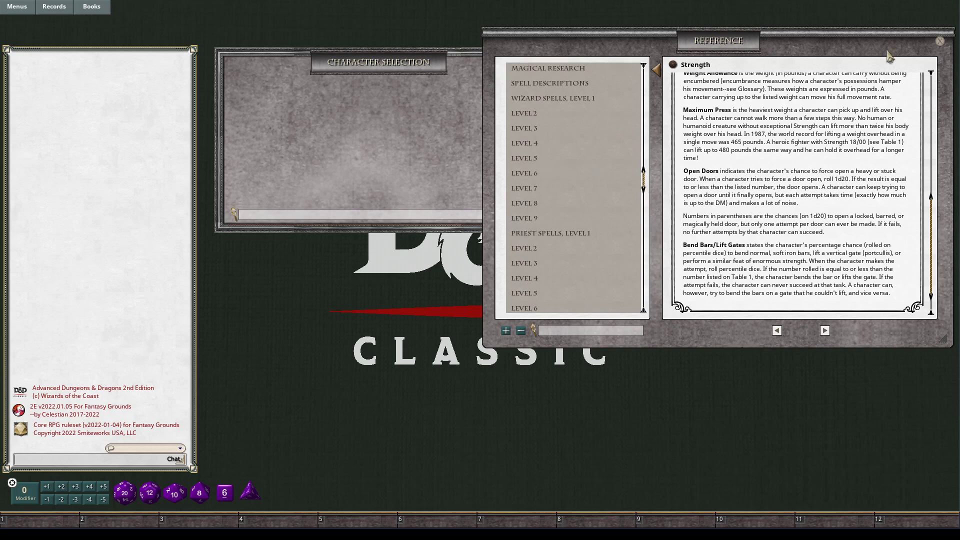
pyautogui.click(940, 41)
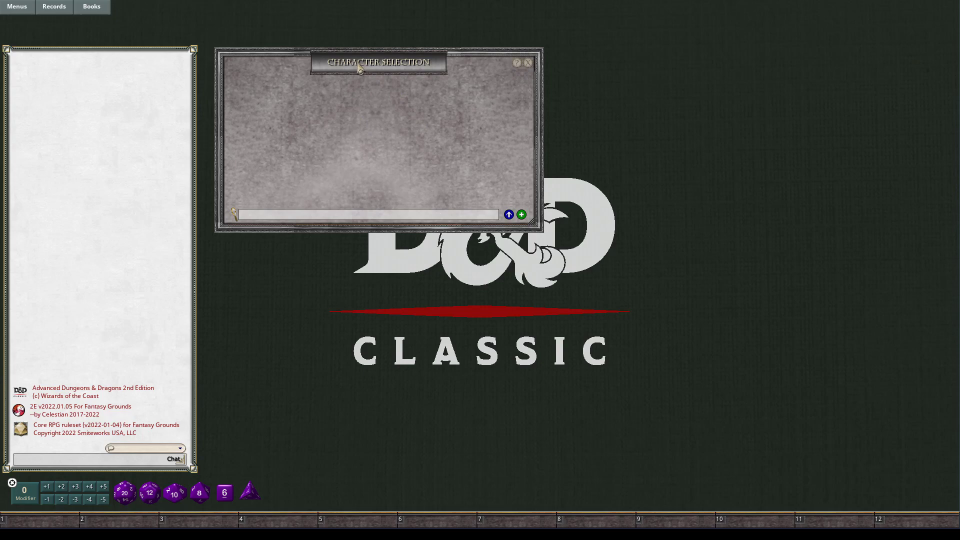
# - Create a new character, place its sheet beside the chat window, and name it Noober Fighter
pyautogui.moveTo(357, 60); pyautogui.dragTo(343, 56)
pyautogui.rightClick(335, 98)
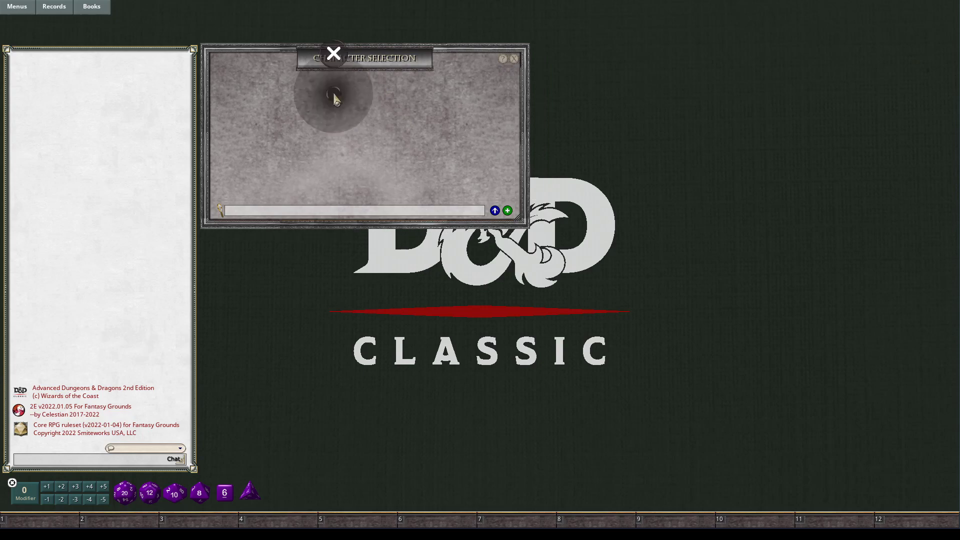
pyautogui.click(501, 143)
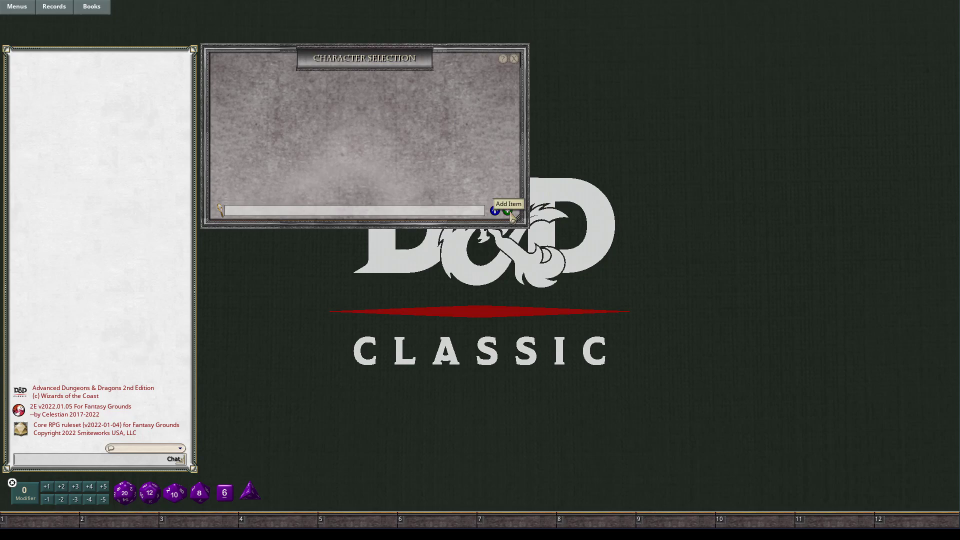
pyautogui.click(508, 212)
pyautogui.moveTo(504, 124); pyautogui.dragTo(360, 50)
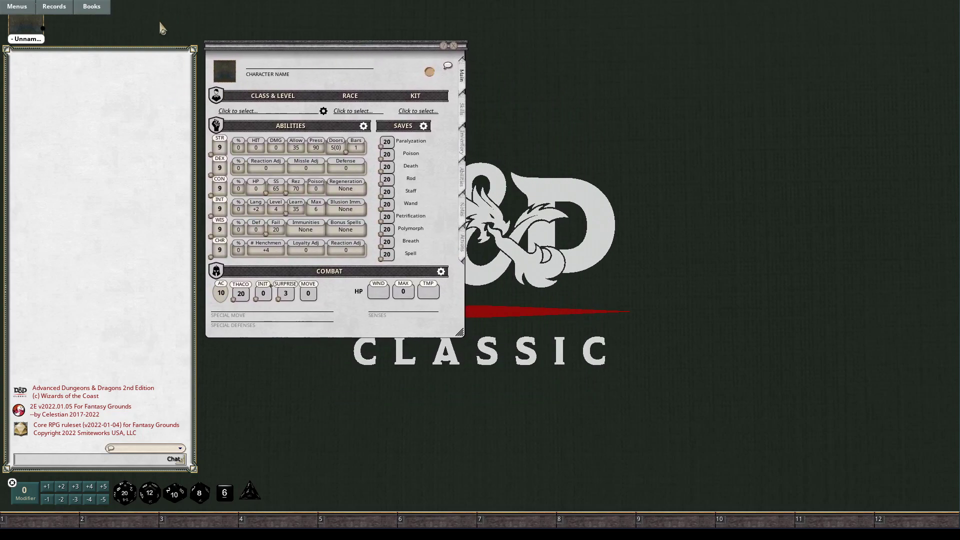
pyautogui.click(283, 73)
pyautogui.write('Noober Fighter')
# - Examine the races and kits selectable for the character, closing each list without making a choice
pyautogui.click(54, 7)
pyautogui.click(354, 111)
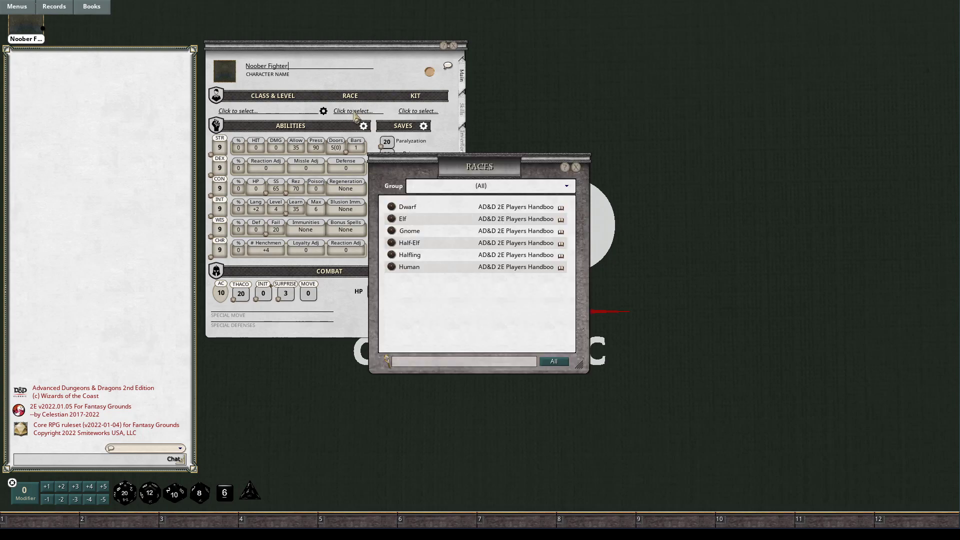
pyautogui.moveTo(421, 169); pyautogui.dragTo(531, 54)
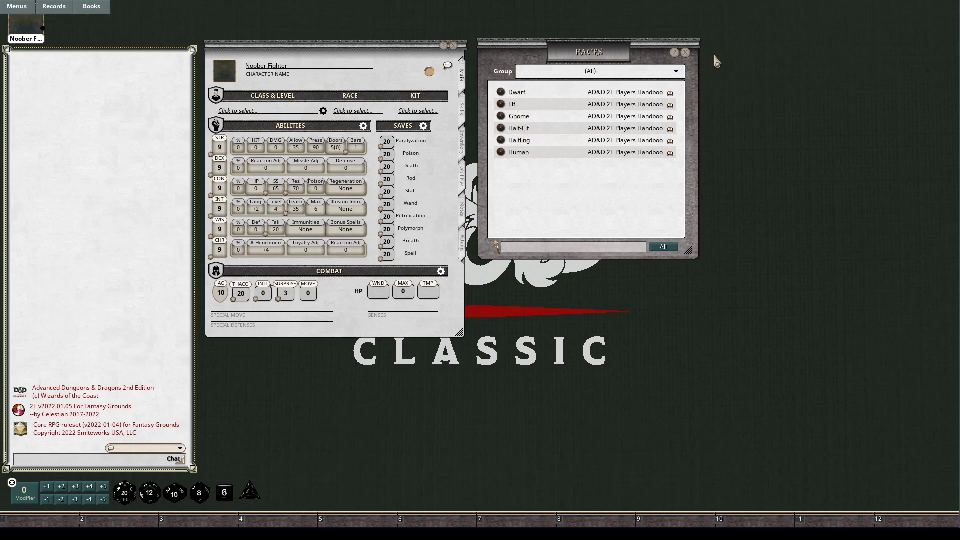
pyautogui.click(687, 53)
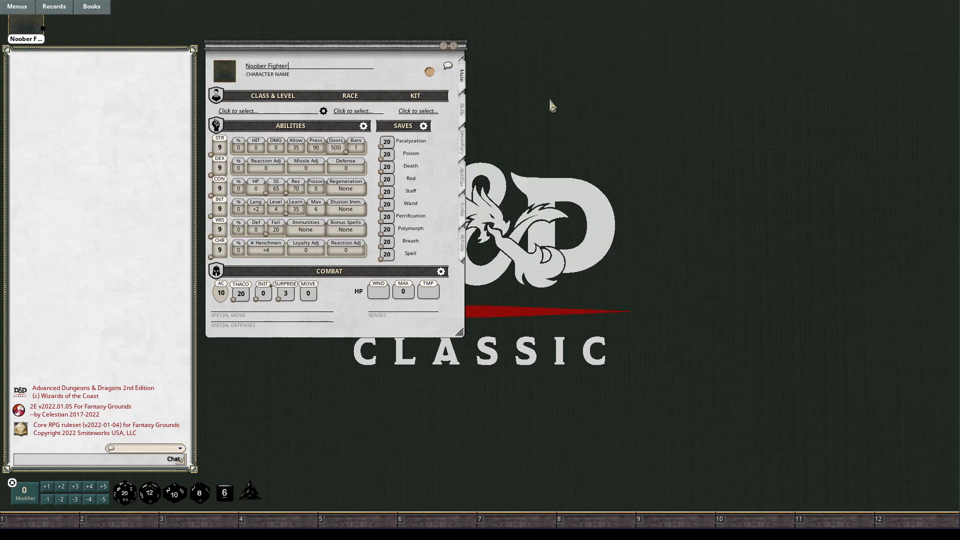
pyautogui.click(422, 111)
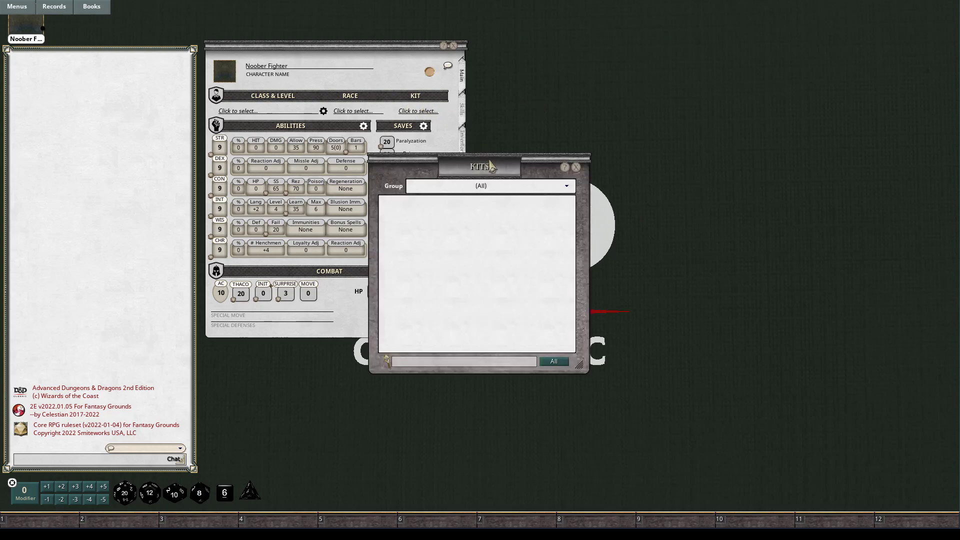
pyautogui.click(576, 167)
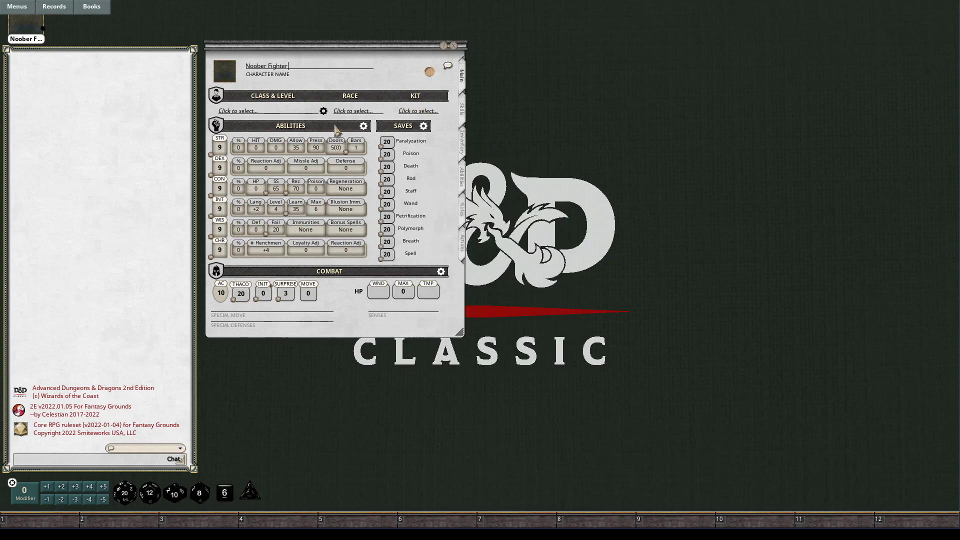
# - Look through the list of classes available to the character and close it without choosing one
pyautogui.click(247, 112)
pyautogui.moveTo(419, 167); pyautogui.dragTo(555, 49)
pyautogui.scroll(-2, 580, 149)
pyautogui.scroll(-1, 580, 149)
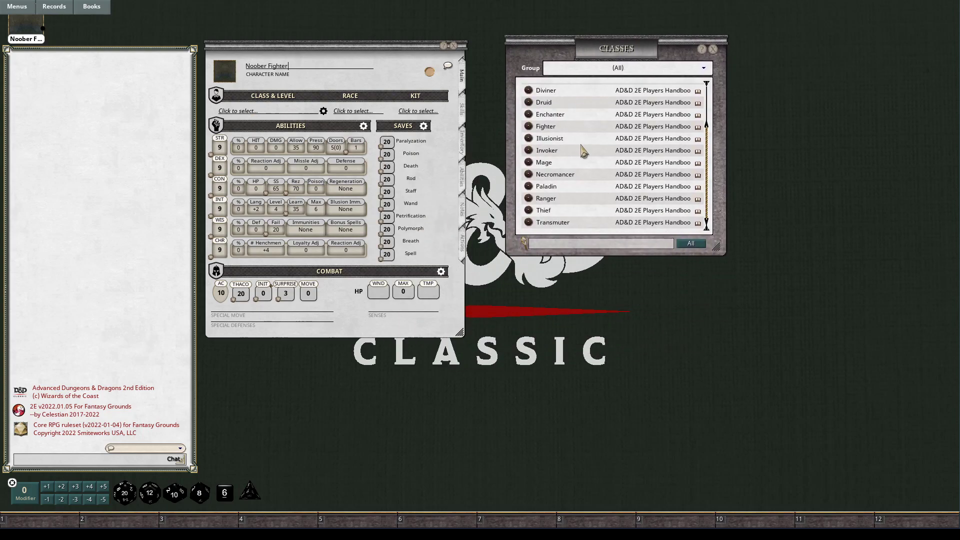
pyautogui.click(713, 49)
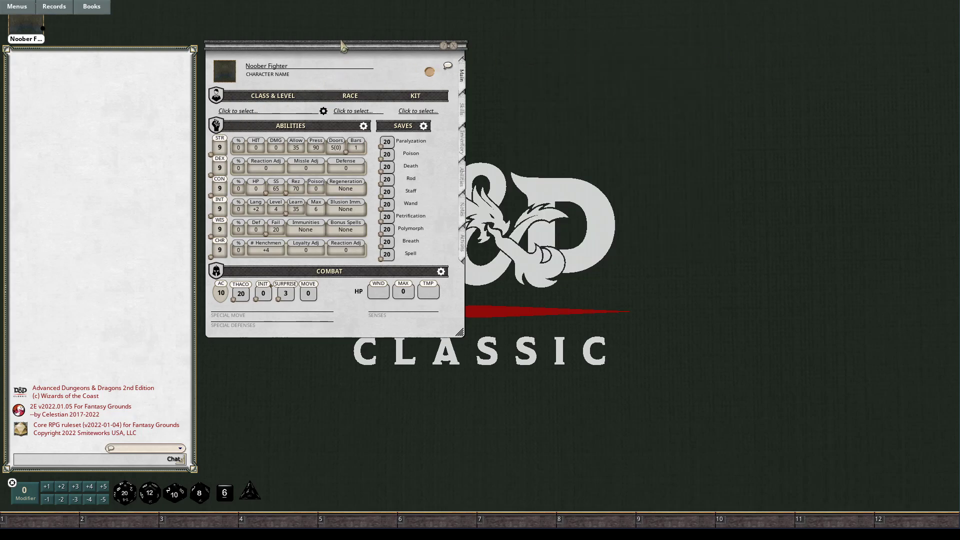
# - Roll the first three 3d6 ability scores for the character, making the third roll with a chat roll command
pyautogui.moveTo(339, 51); pyautogui.dragTo(353, 50)
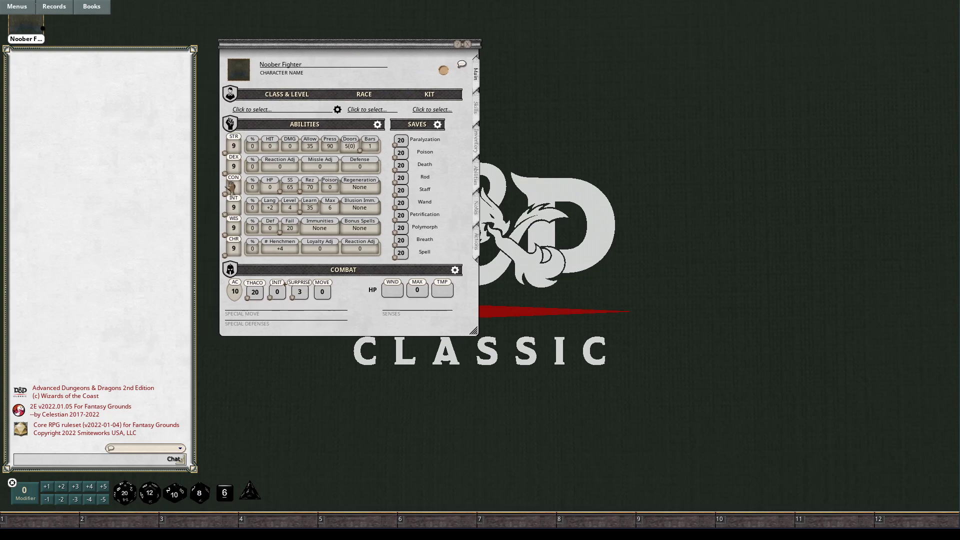
pyautogui.moveTo(224, 497); pyautogui.dragTo(142, 362)
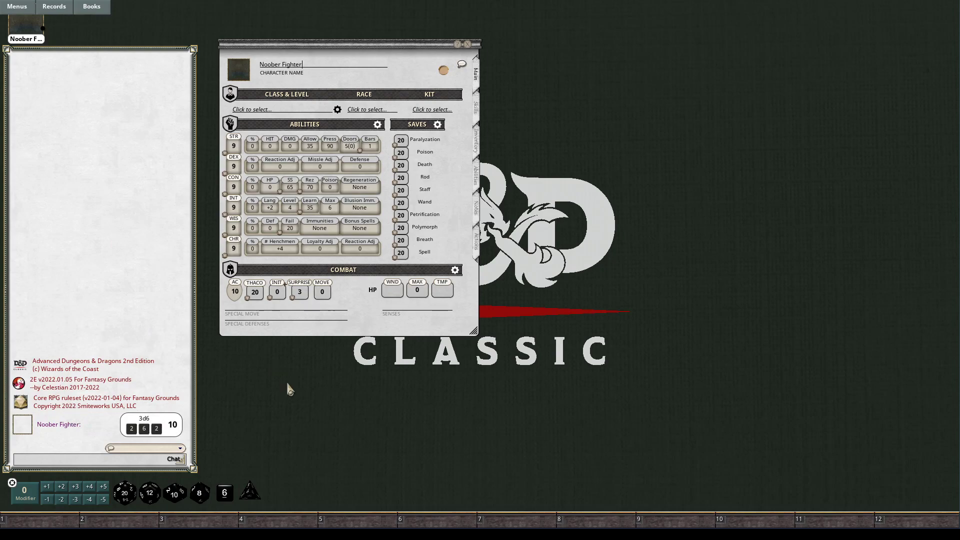
pyautogui.rightClick(226, 494)
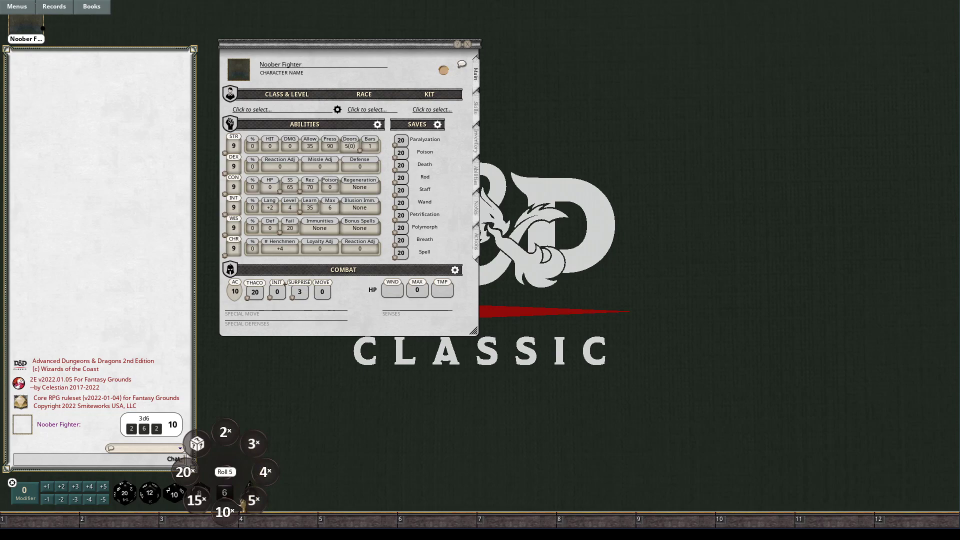
pyautogui.click(255, 445)
pyautogui.click(122, 280)
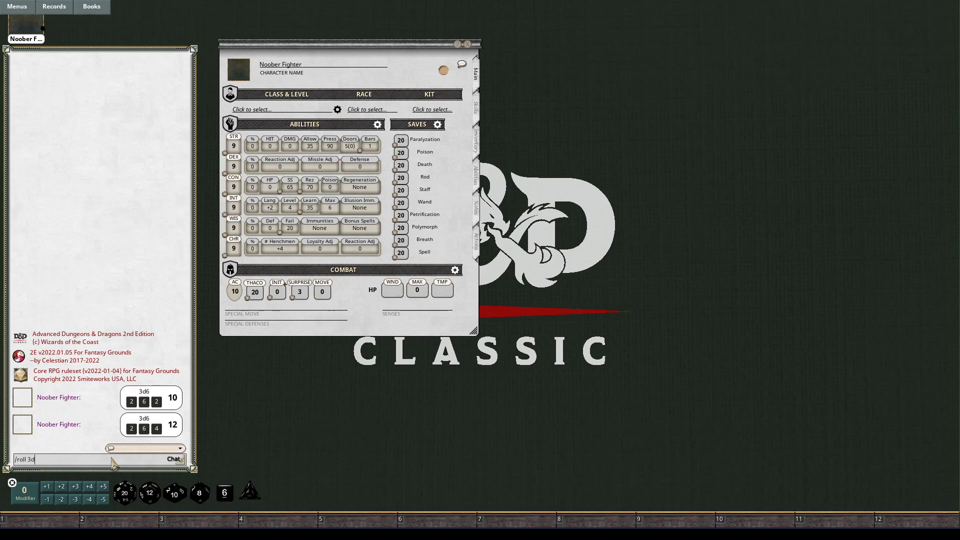
pyautogui.press('Return')
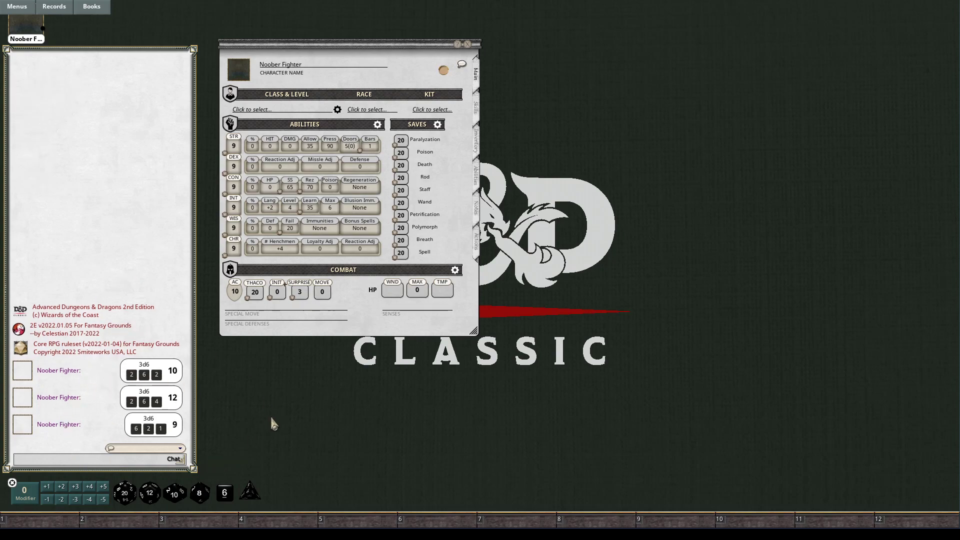
# - Roll the remaining three 3d6 ability scores by throwing sets of three six-sided dice
pyautogui.moveTo(229, 492); pyautogui.dragTo(161, 390)
pyautogui.rightClick(240, 462)
pyautogui.rightClick(240, 461)
pyautogui.moveTo(230, 492); pyautogui.dragTo(168, 378)
pyautogui.rightClick(243, 462)
pyautogui.rightClick(242, 457)
pyautogui.moveTo(224, 493); pyautogui.dragTo(240, 455)
pyautogui.rightClick(240, 453)
pyautogui.rightClick(240, 454)
pyautogui.rightClick(240, 454)
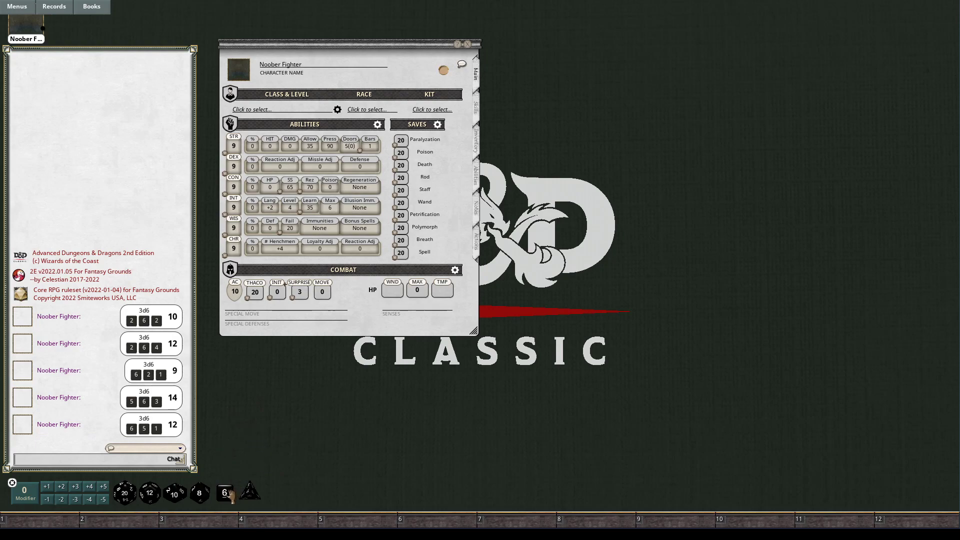
pyautogui.moveTo(225, 493); pyautogui.dragTo(93, 304)
pyautogui.rightClick(240, 451)
pyautogui.rightClick(240, 452)
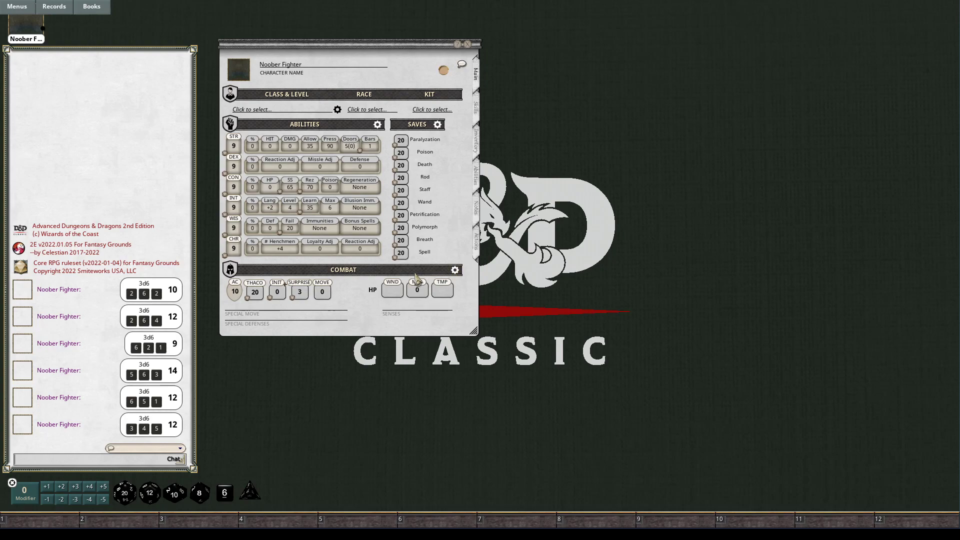
# - Open the character's ability score details and set the base Strength to 10
pyautogui.click(378, 125)
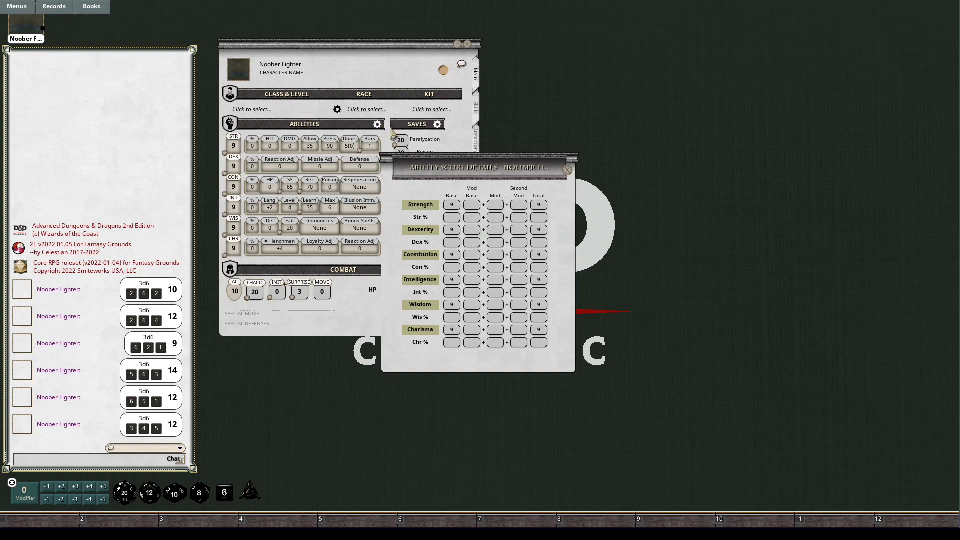
pyautogui.moveTo(462, 173); pyautogui.dragTo(327, 64)
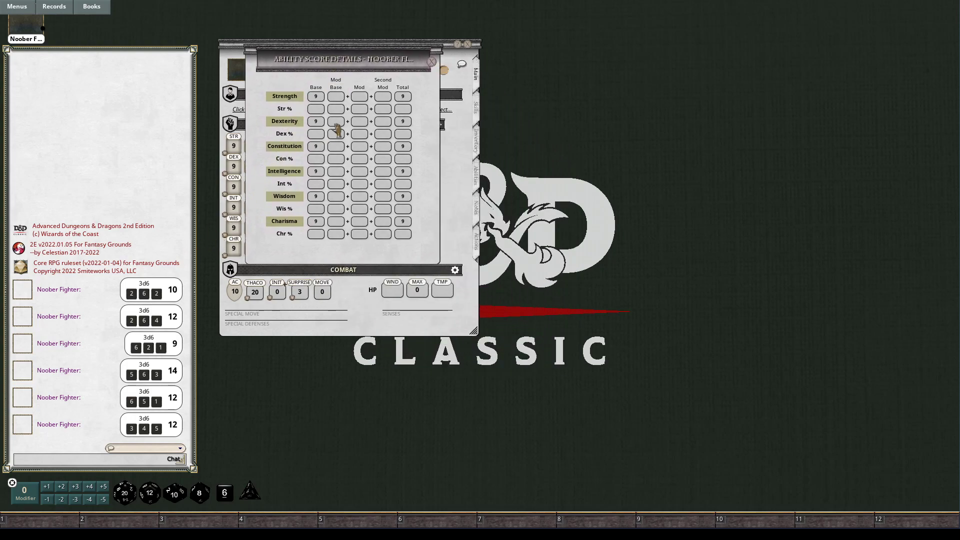
pyautogui.click(316, 97)
pyautogui.moveTo(254, 187); pyautogui.dragTo(316, 98)
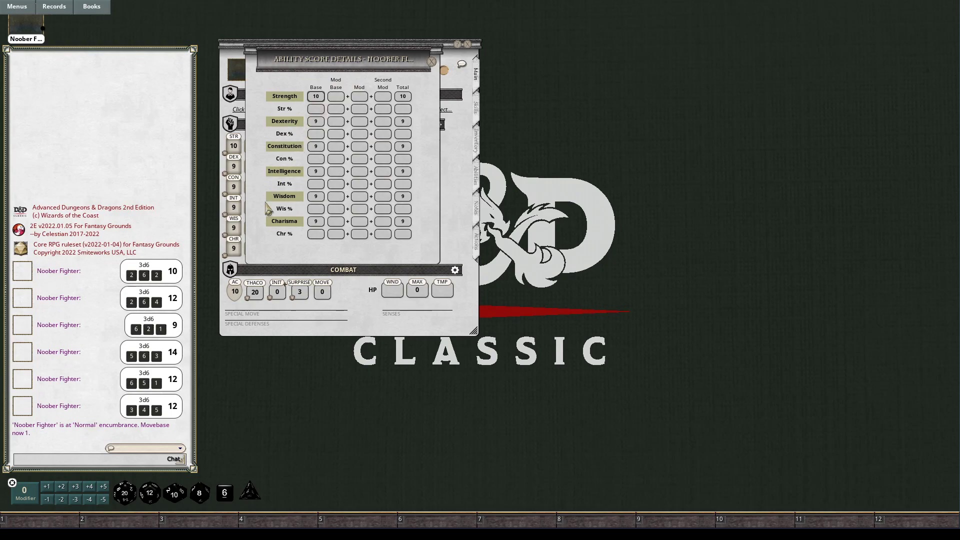
# - Set the character's base Dexterity to 12, Intelligence to 14, Wisdom to 12 and Charisma to 12, and close the ability score details
pyautogui.moveTo(320, 135); pyautogui.dragTo(316, 121)
pyautogui.moveTo(173, 355); pyautogui.dragTo(316, 171)
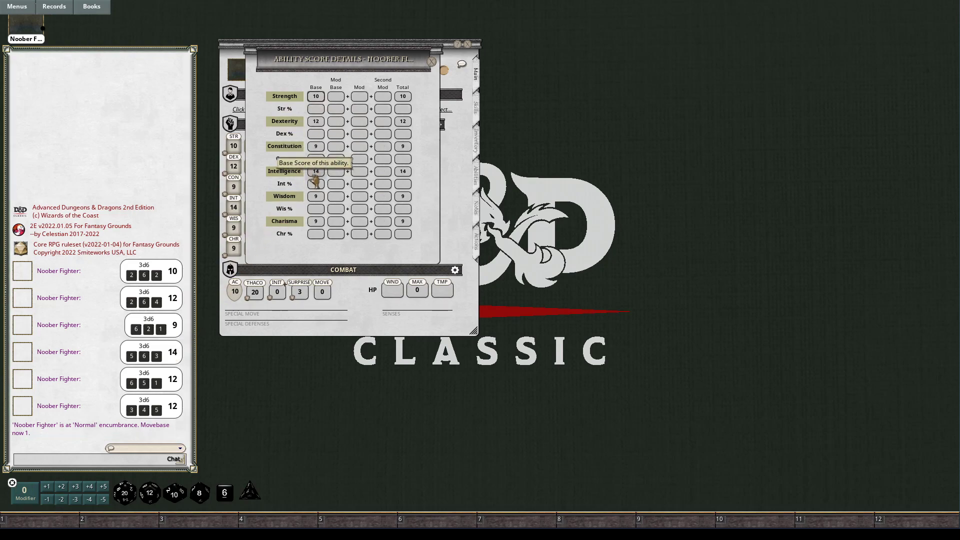
pyautogui.moveTo(173, 382); pyautogui.dragTo(323, 199)
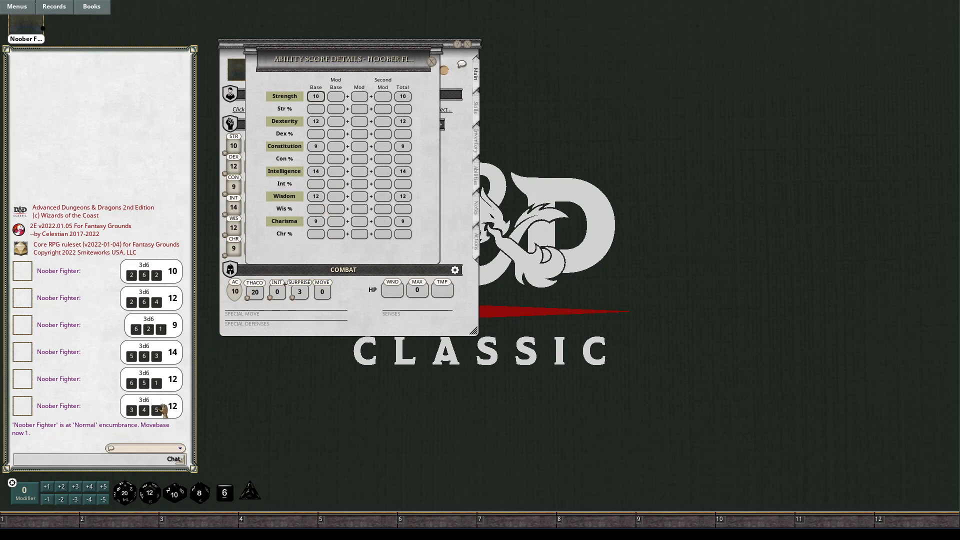
pyautogui.moveTo(310, 252); pyautogui.dragTo(316, 221)
pyautogui.moveTo(356, 60); pyautogui.dragTo(596, 52)
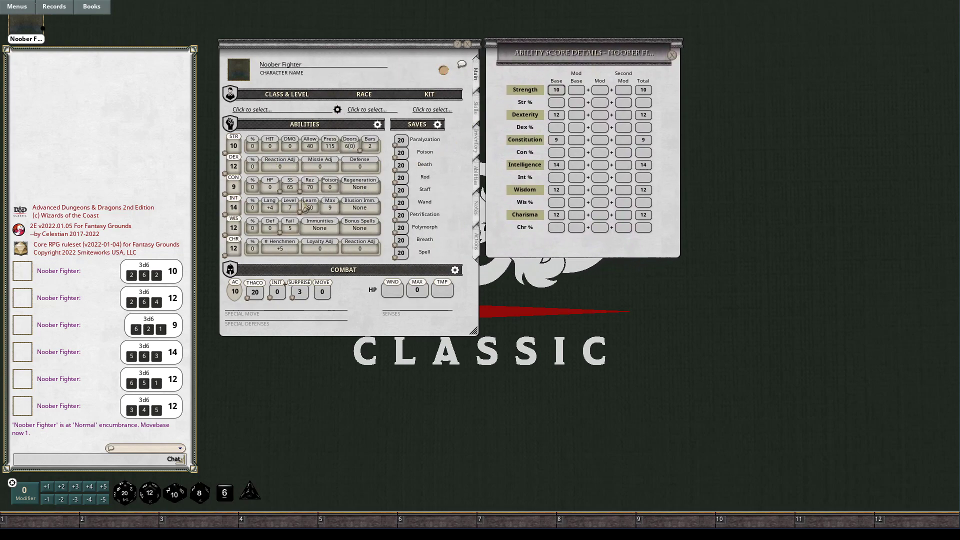
pyautogui.click(673, 56)
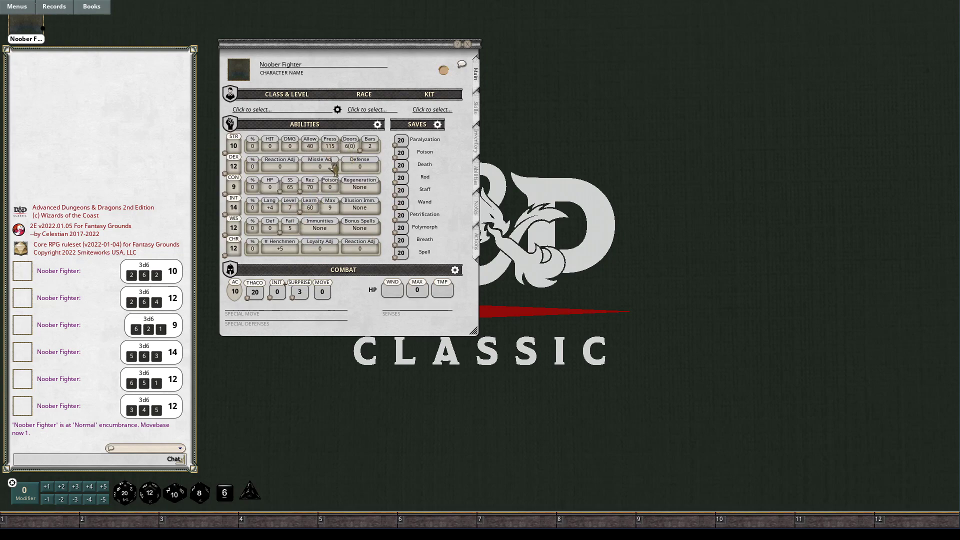
# - Look at the character's class and level details and close them
pyautogui.click(338, 114)
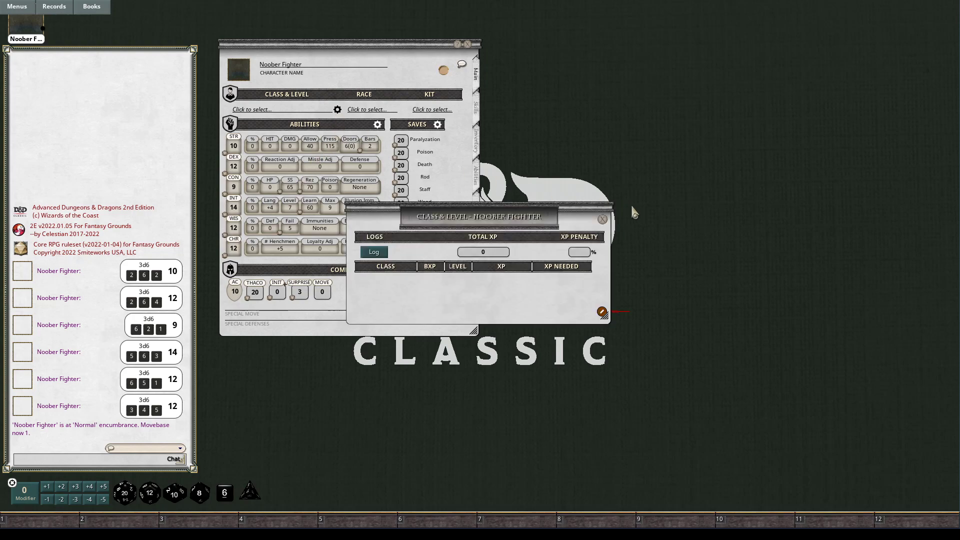
pyautogui.click(603, 220)
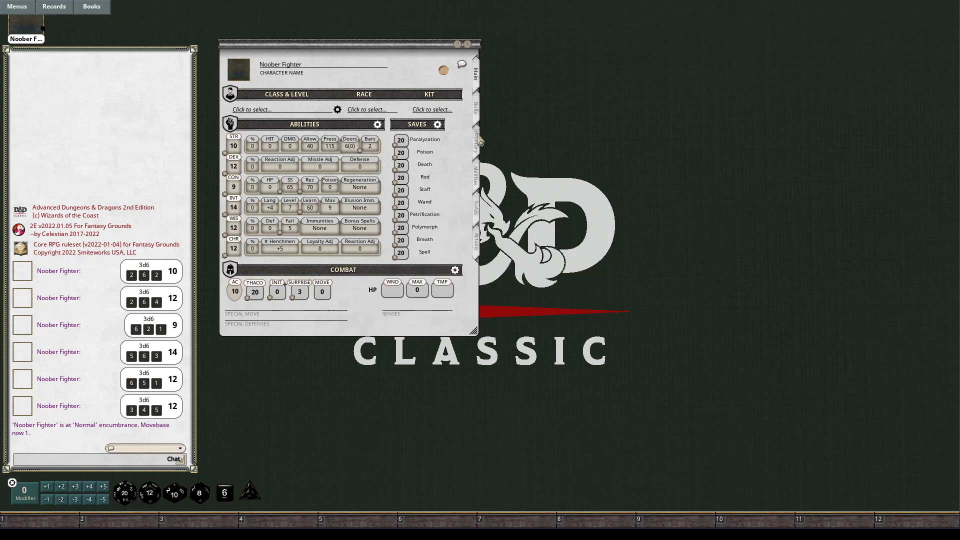
# - Read the Dwarf description in the list of races and assign Dwarf as the character's race
pyautogui.click(367, 110)
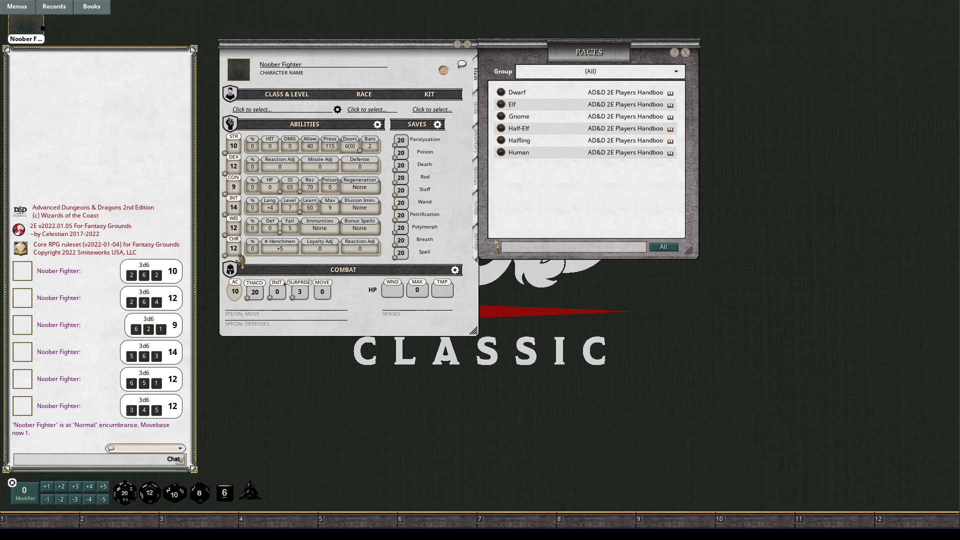
pyautogui.click(523, 94)
pyautogui.scroll(-5, 520, 278)
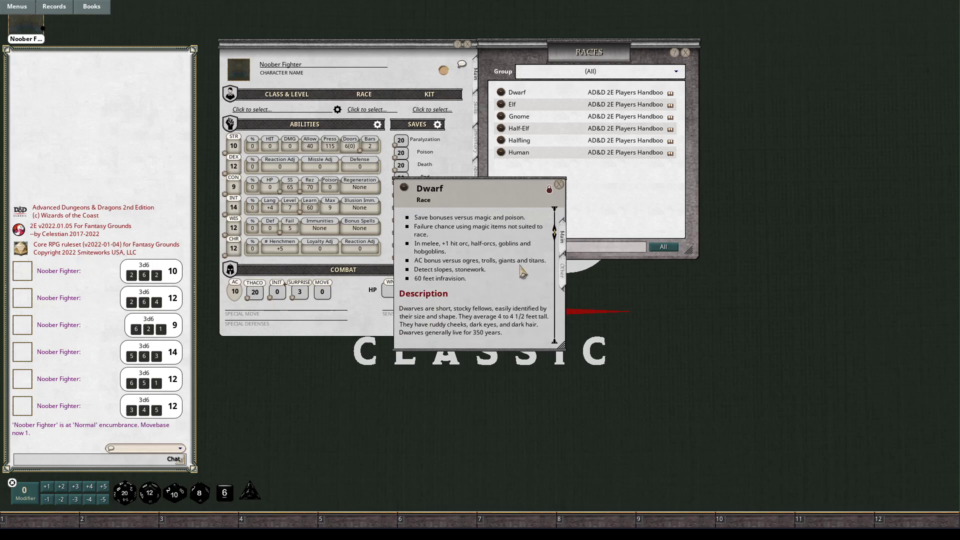
pyautogui.moveTo(557, 235); pyautogui.dragTo(543, 342)
pyautogui.scroll(3, 493, 300)
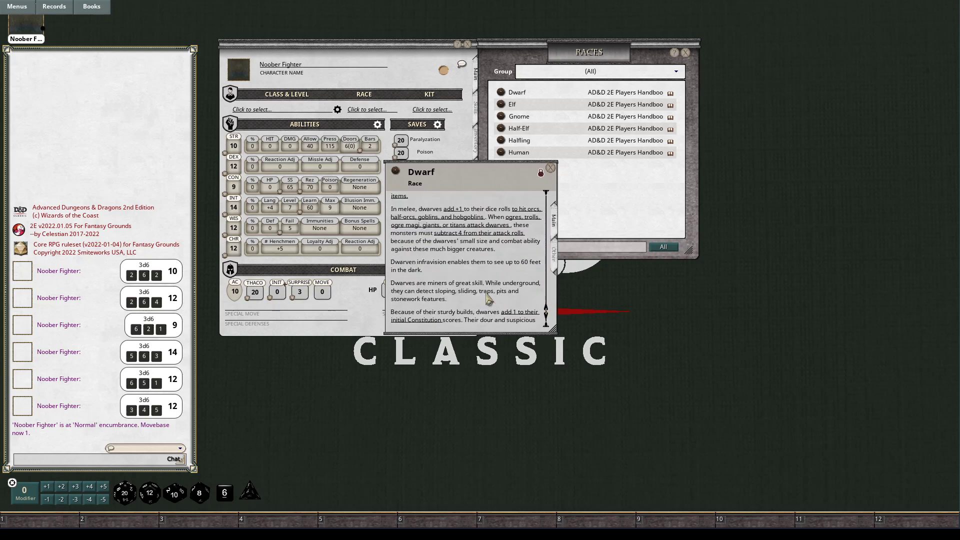
pyautogui.scroll(-3, 496, 296)
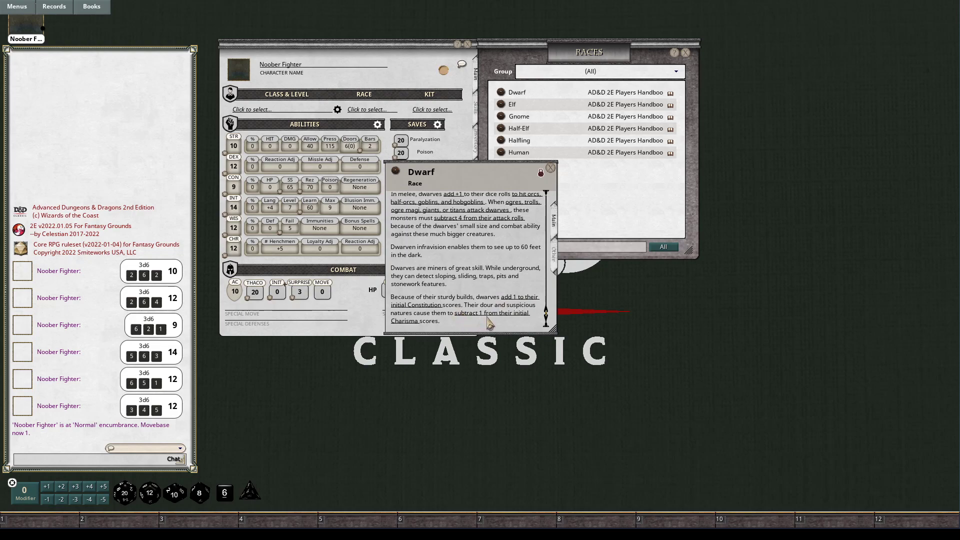
pyautogui.click(550, 170)
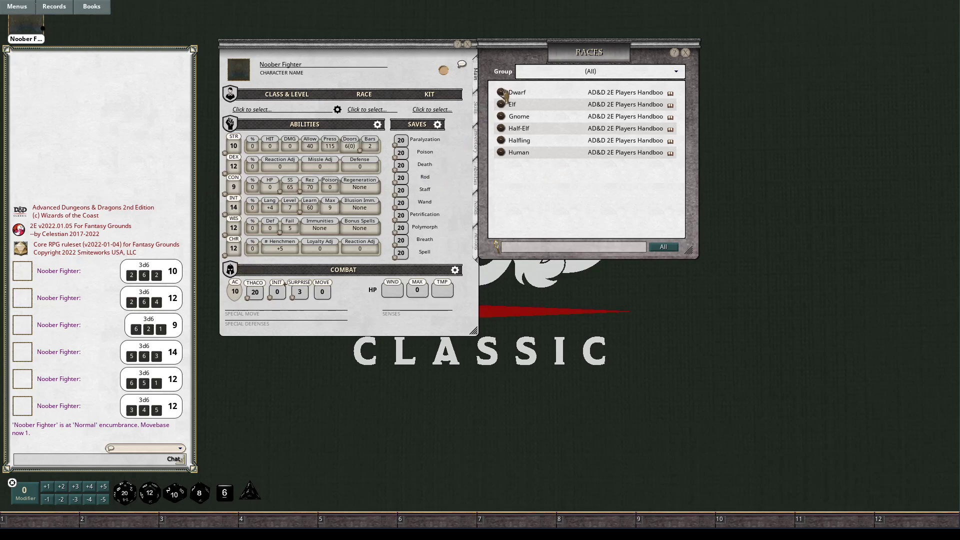
pyautogui.moveTo(502, 93); pyautogui.dragTo(375, 111)
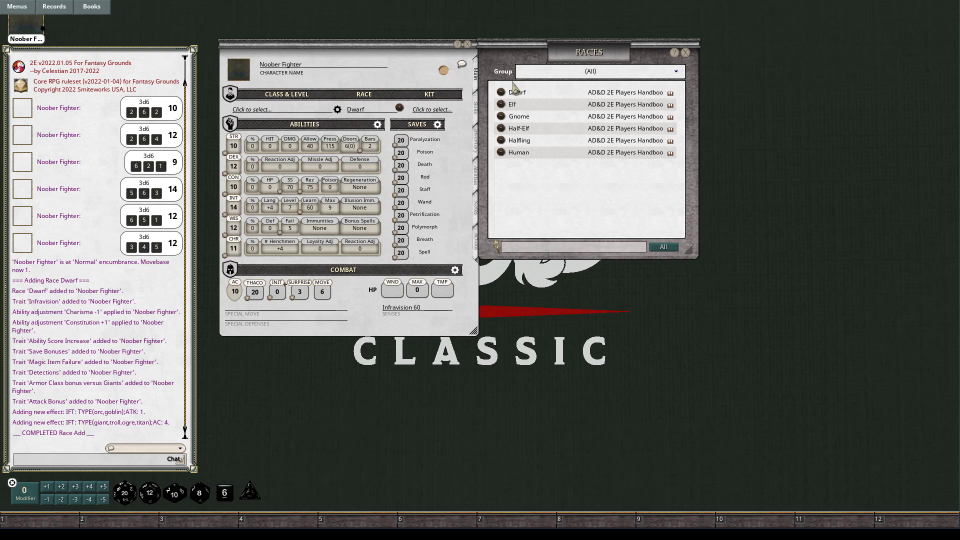
pyautogui.click(691, 57)
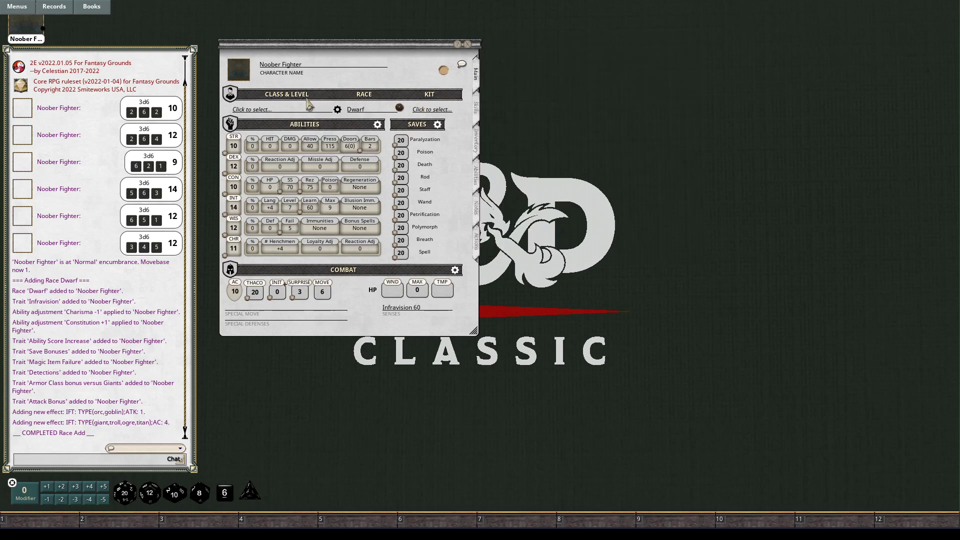
# - Examine the Abjurer class, including the Wizard Specialist Requirements table and the Specialist: Save Bonus feature, without assigning it
pyautogui.click(265, 111)
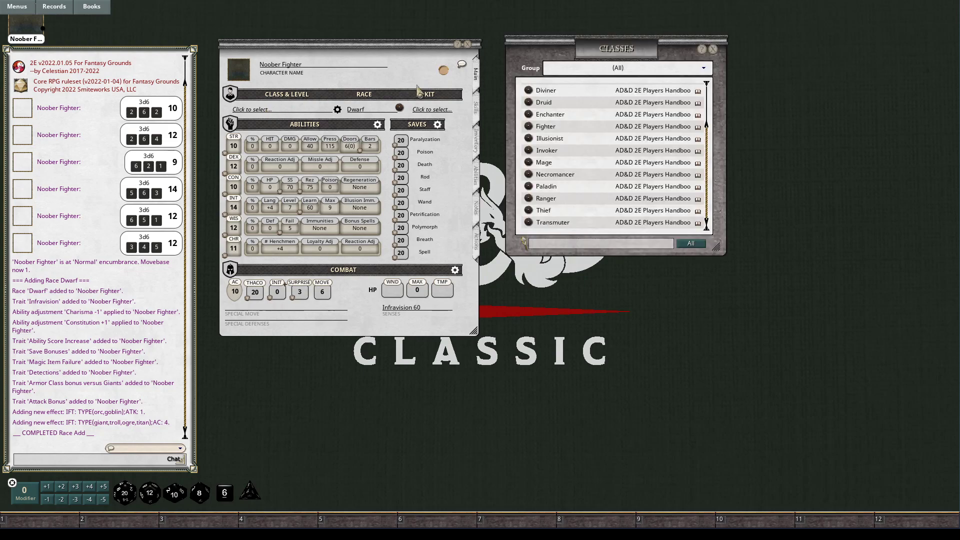
pyautogui.scroll(3, 530, 160)
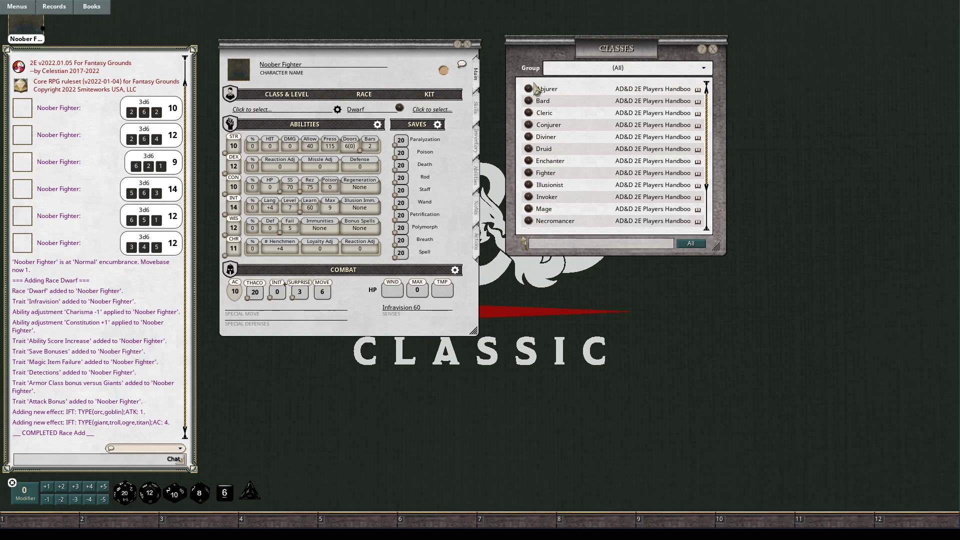
pyautogui.click(531, 89)
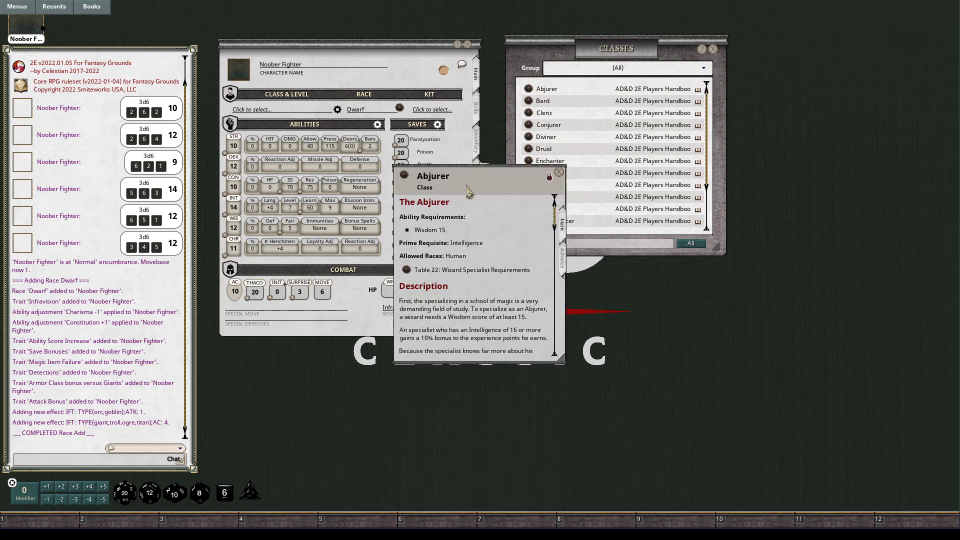
pyautogui.scroll(-3, 457, 245)
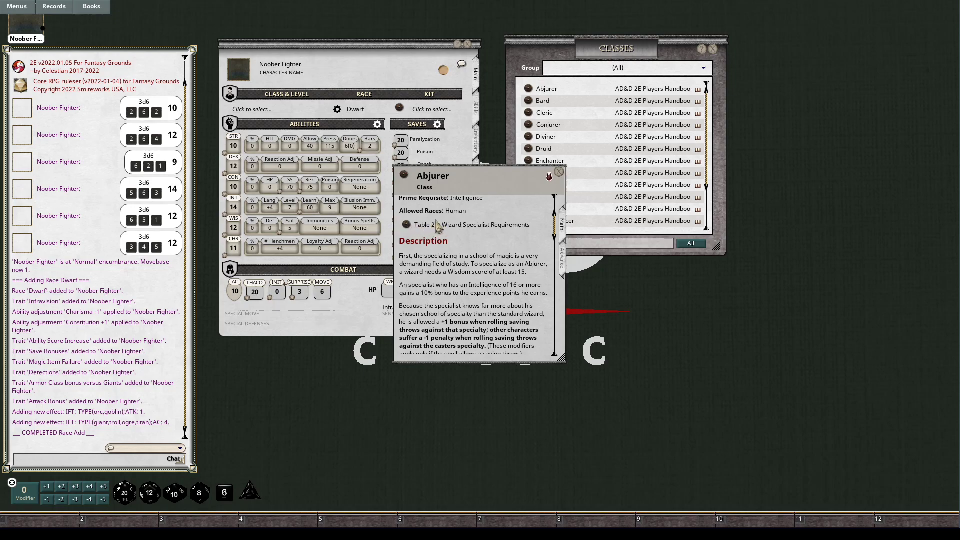
pyautogui.click(407, 226)
pyautogui.scroll(-1, 461, 178)
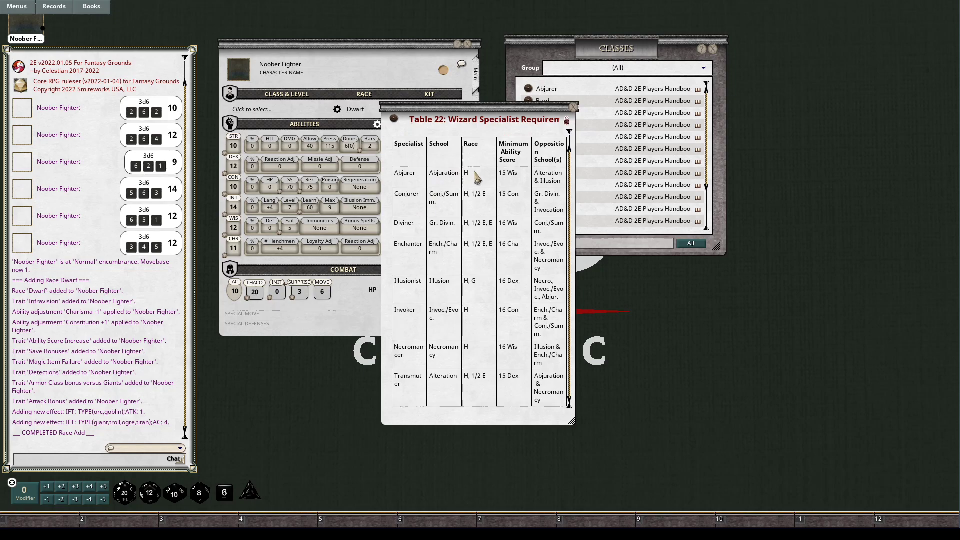
pyautogui.click(575, 108)
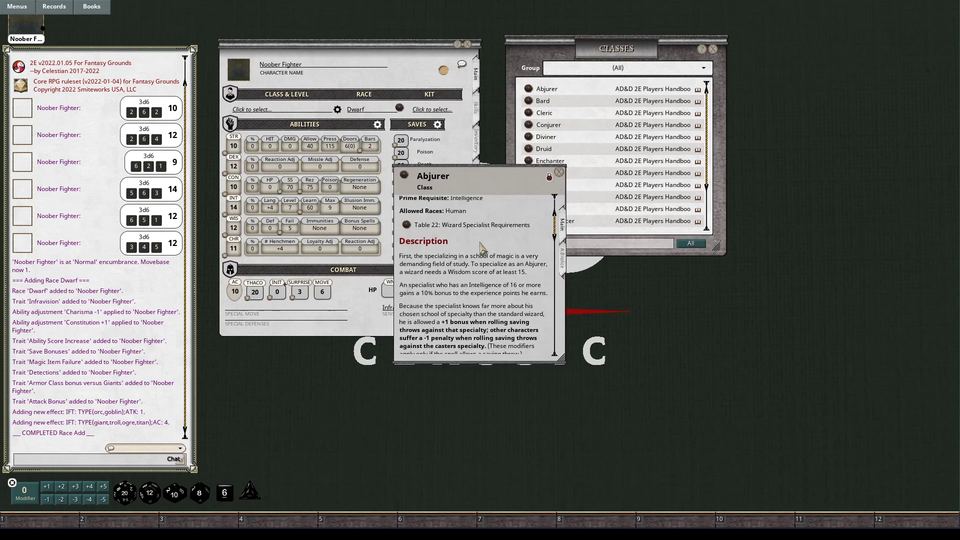
pyautogui.scroll(-10, 480, 247)
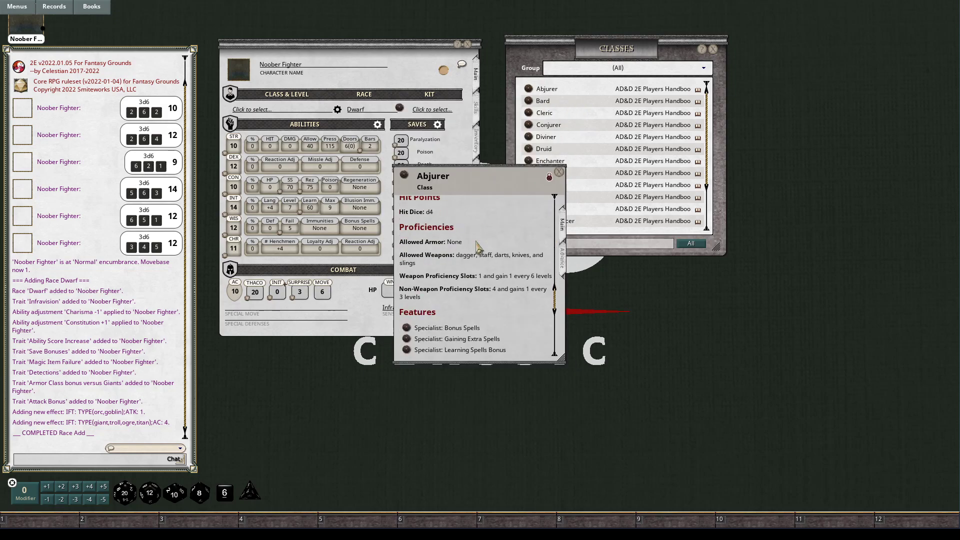
pyautogui.scroll(-3, 475, 252)
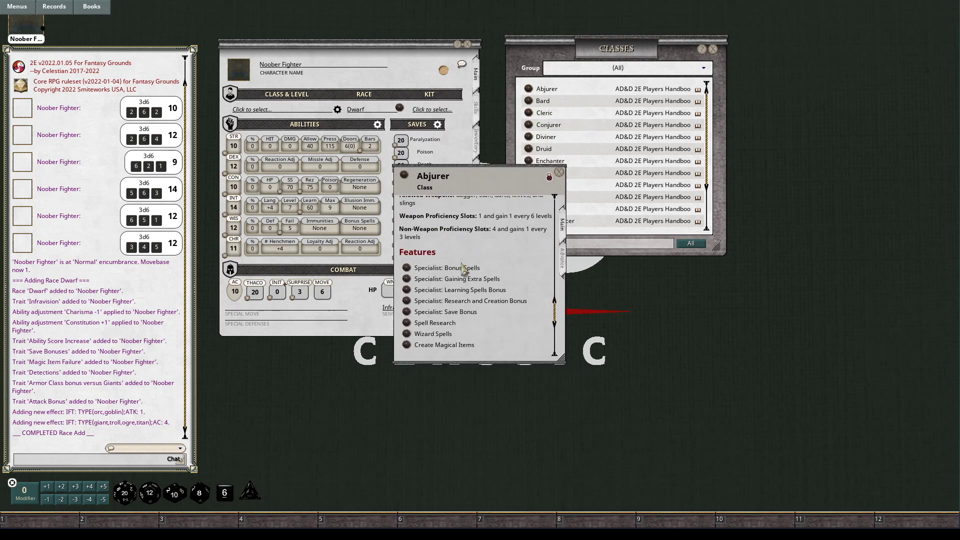
pyautogui.click(407, 312)
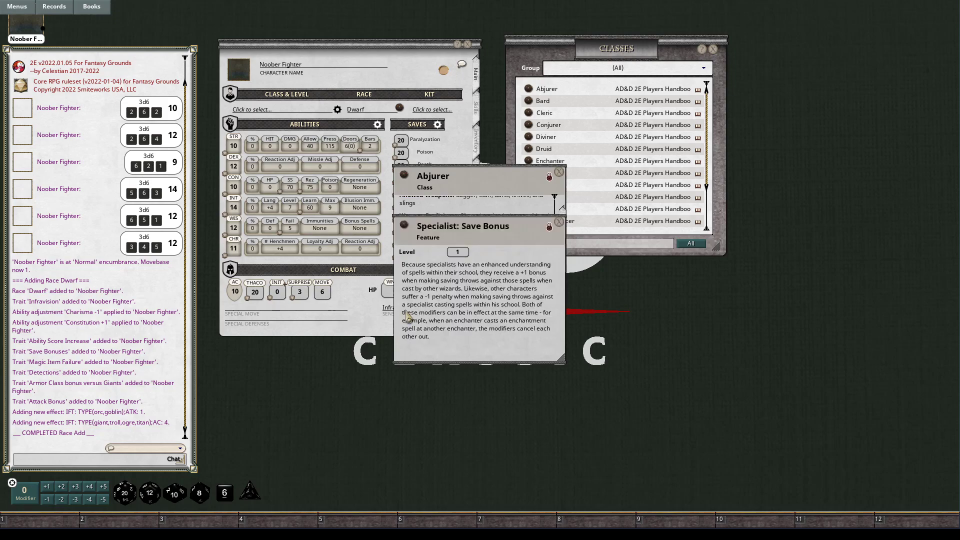
pyautogui.click(559, 222)
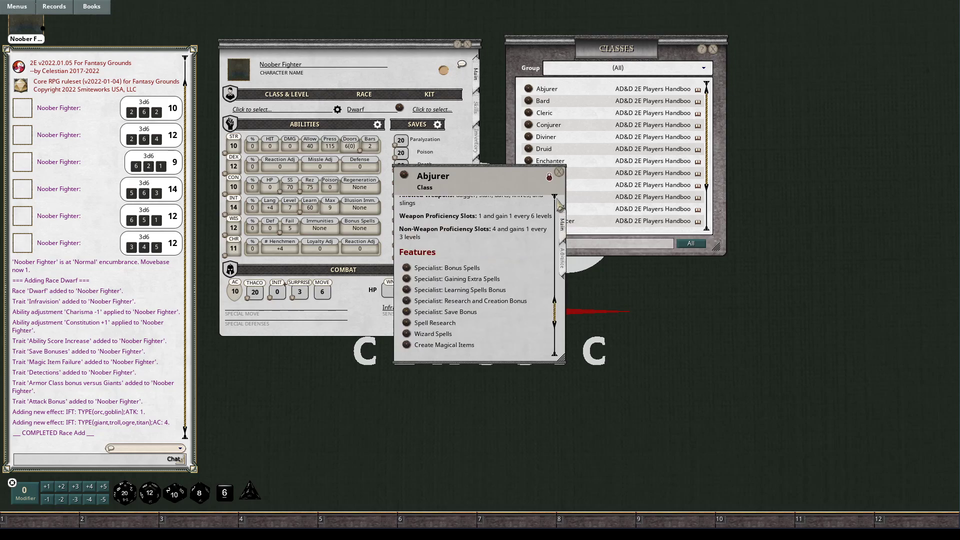
pyautogui.click(559, 173)
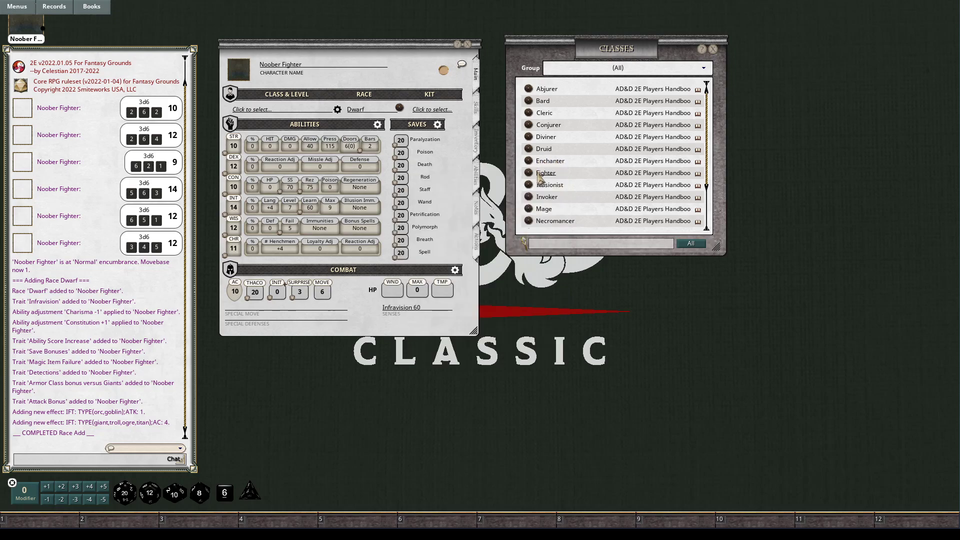
# - Review the Fighter class description and assign Fighter as the character's class
pyautogui.moveTo(542, 175); pyautogui.dragTo(530, 174)
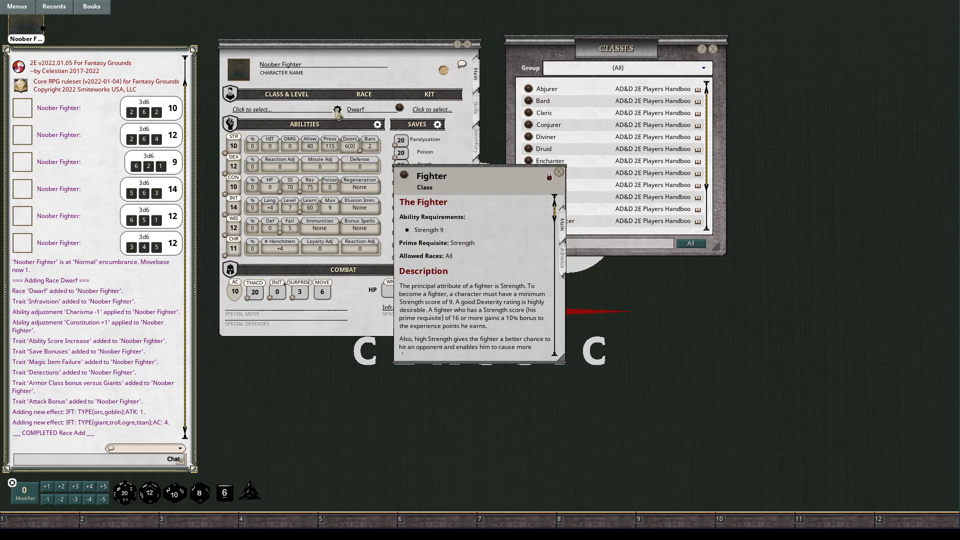
pyautogui.moveTo(555, 212); pyautogui.dragTo(560, 350)
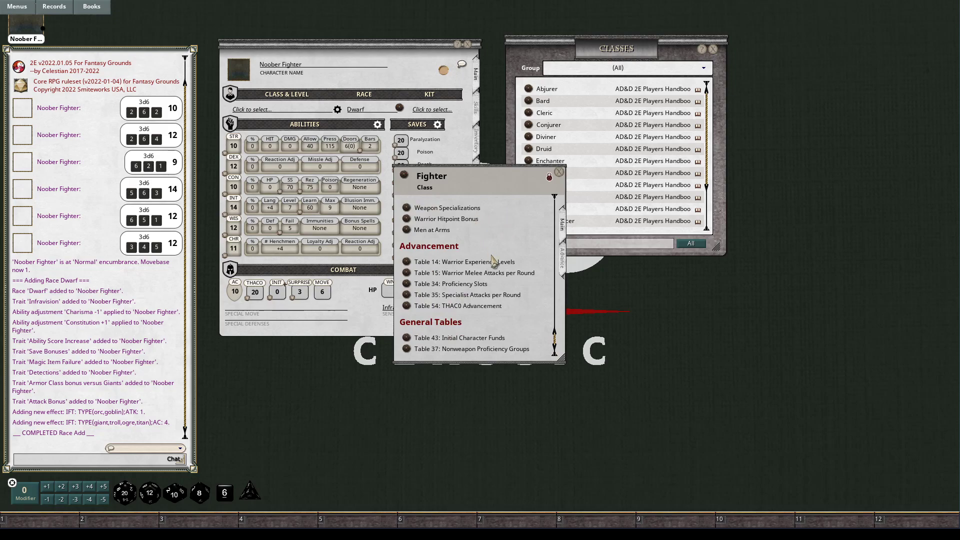
pyautogui.click(559, 173)
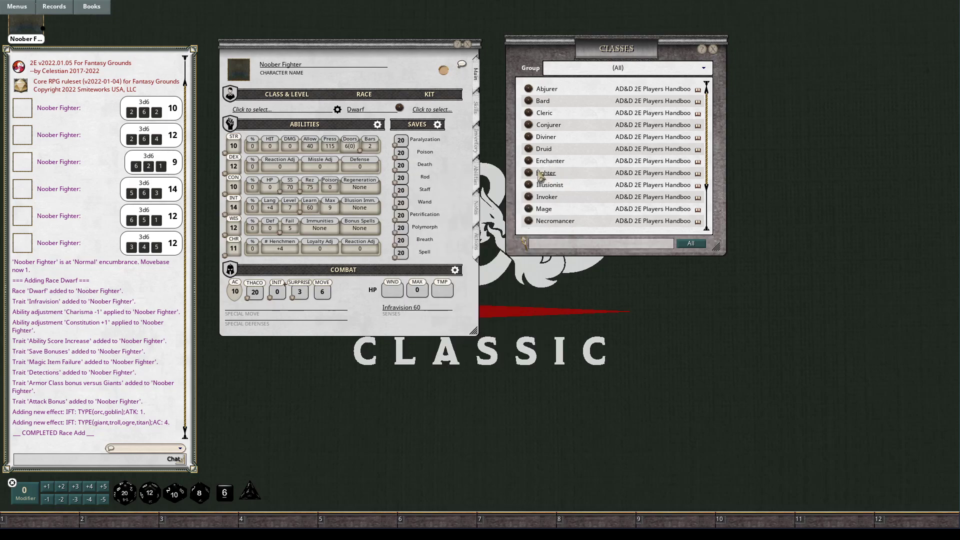
pyautogui.moveTo(533, 174); pyautogui.dragTo(269, 112)
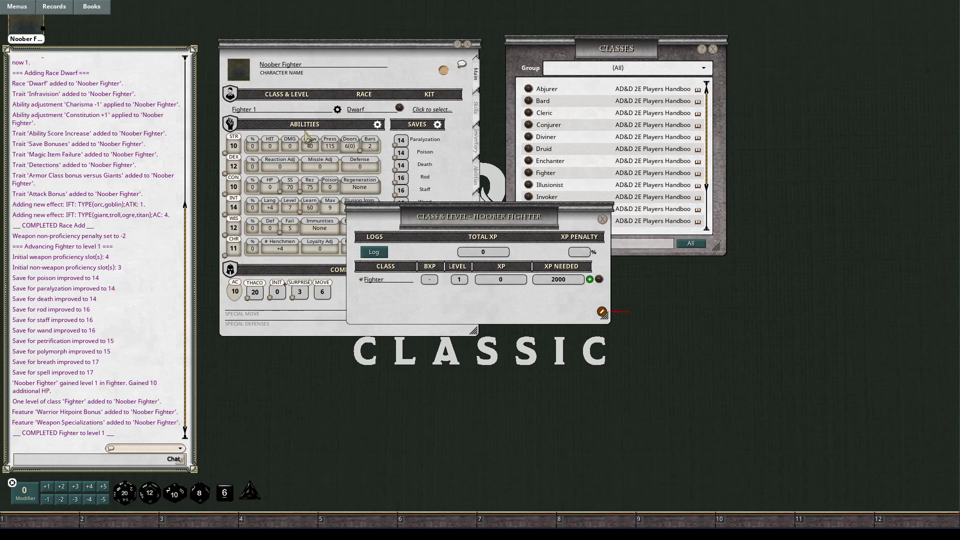
# - Examine the character's class and level details and the save score details, closing both without changes
pyautogui.moveTo(437, 221); pyautogui.dragTo(593, 210)
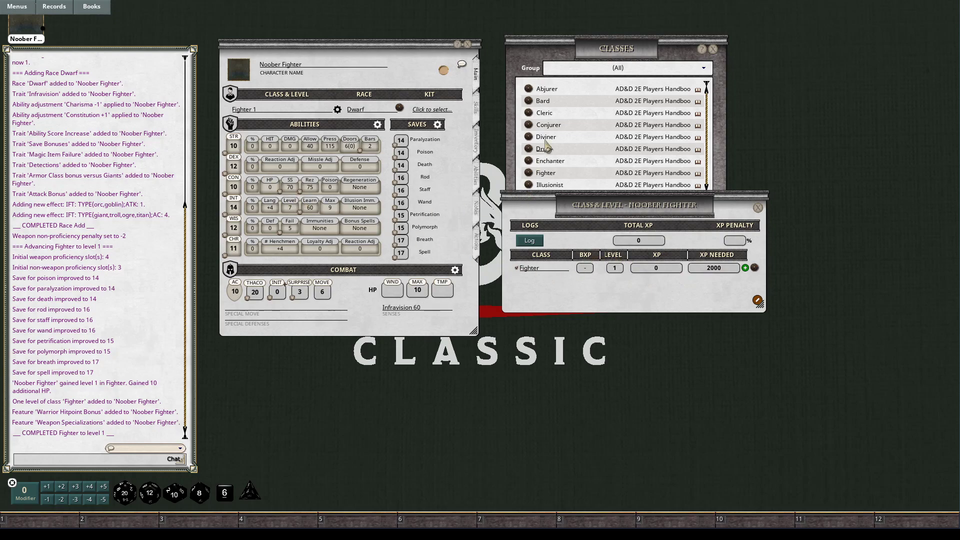
pyautogui.click(590, 272)
pyautogui.click(590, 271)
pyautogui.click(759, 208)
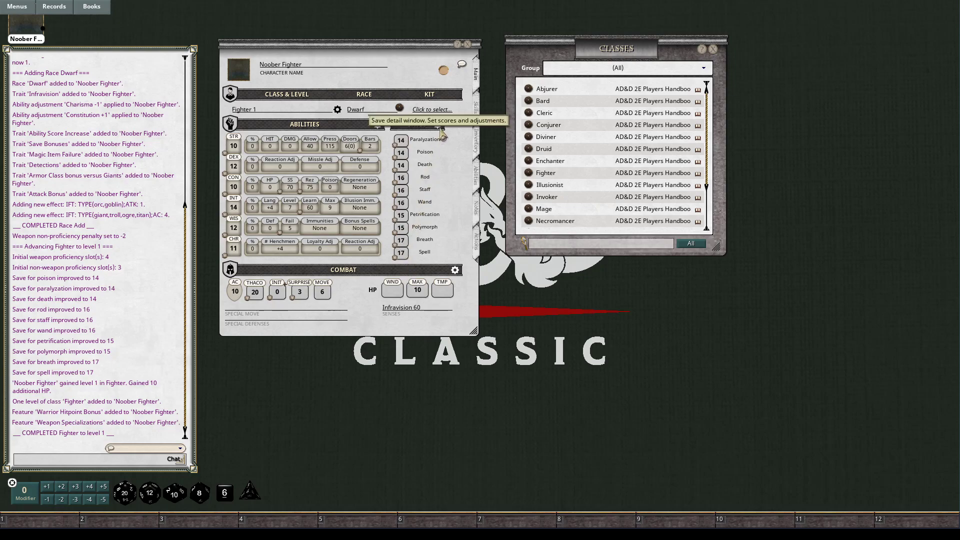
pyautogui.click(442, 129)
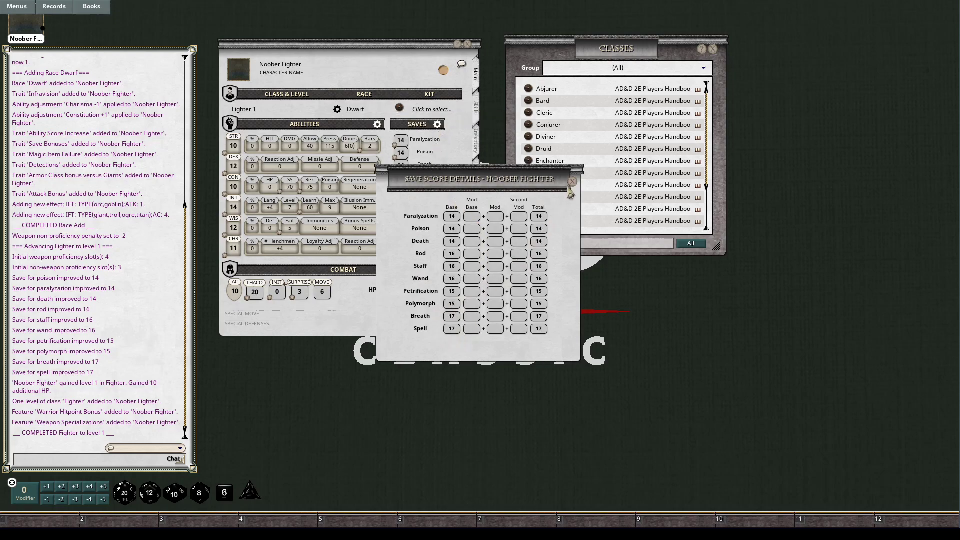
pyautogui.click(574, 182)
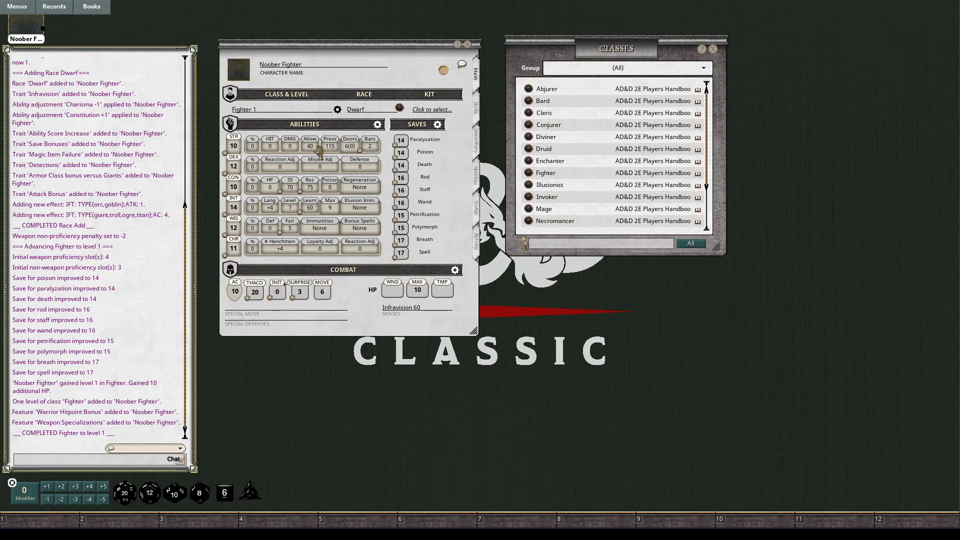
# - Enter 30 as the character's special move in the combat section
pyautogui.click(326, 308)
pyautogui.click(277, 317)
# - Roll a Strength check and an open door check for the character
pyautogui.doubleClick(238, 147)
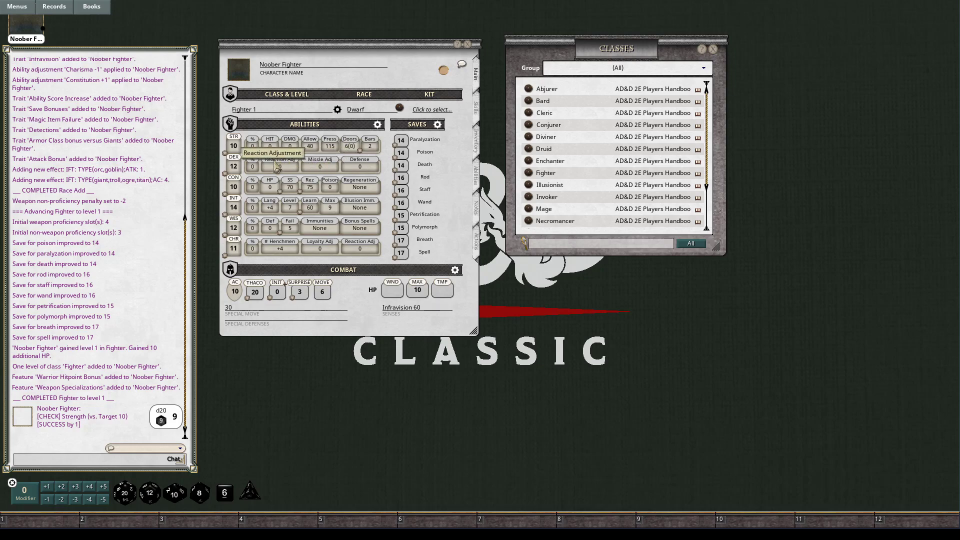
pyautogui.doubleClick(360, 151)
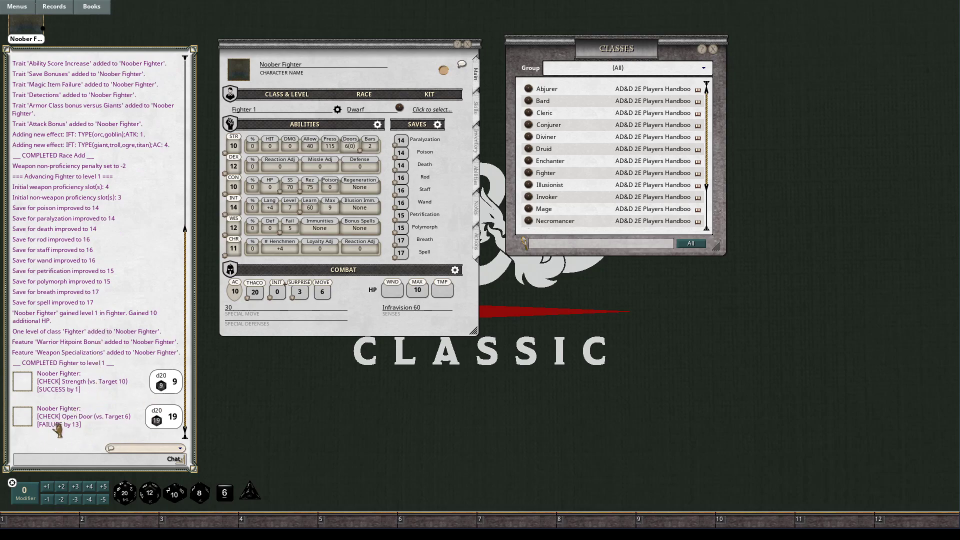
# - Set the character's base Strength to 18 with a percentile of 100 in the ability score details
pyautogui.click(378, 124)
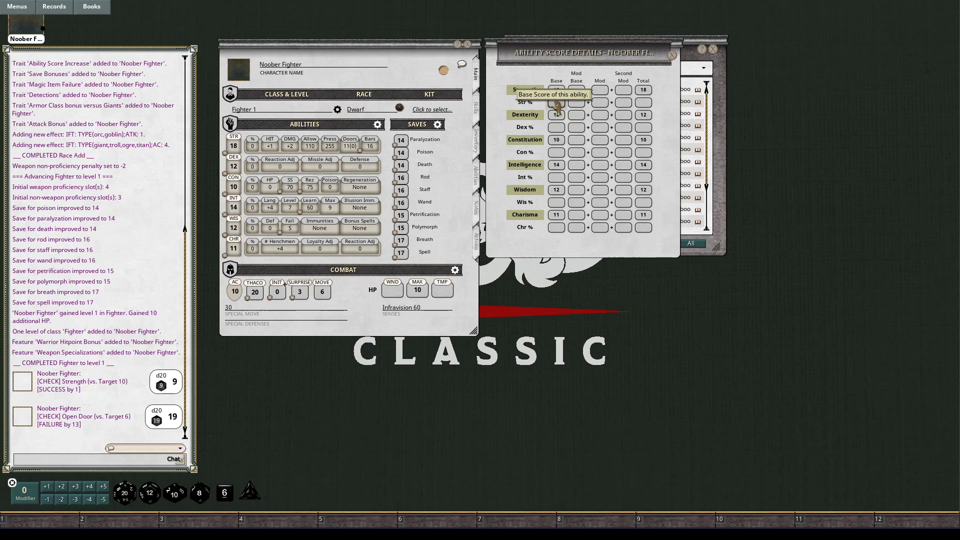
pyautogui.click(675, 57)
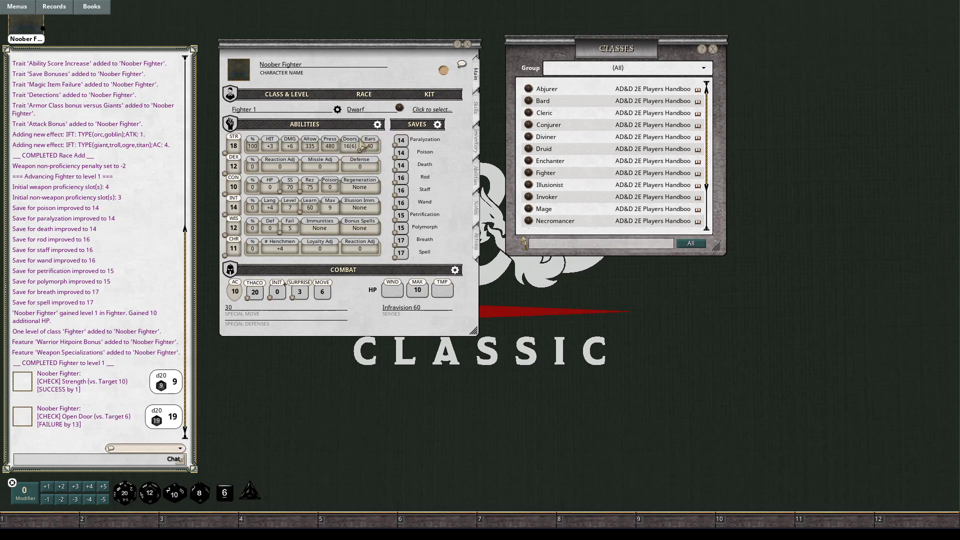
# - Roll the character's open door, bend bars, system shock and resurrection survival checks from the ability scores
pyautogui.doubleClick(352, 150)
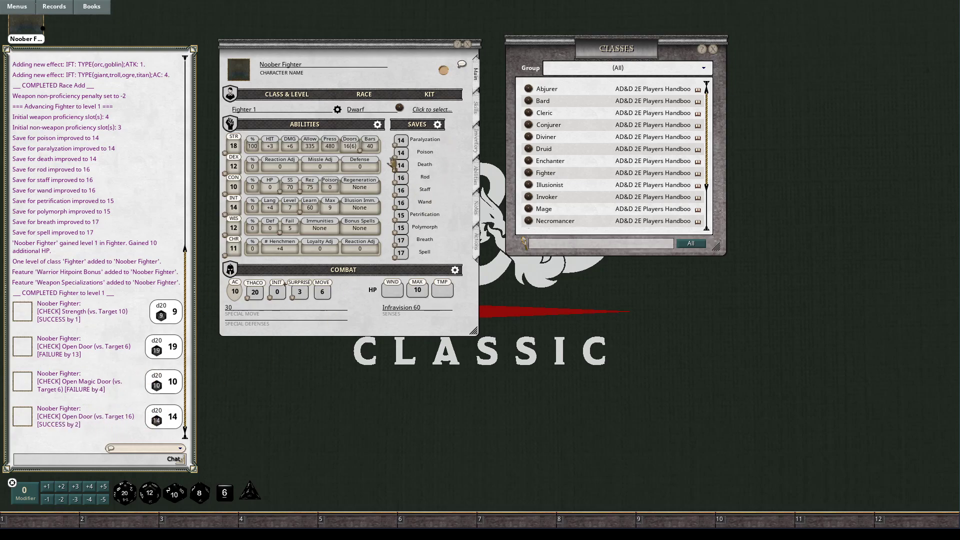
pyautogui.doubleClick(370, 146)
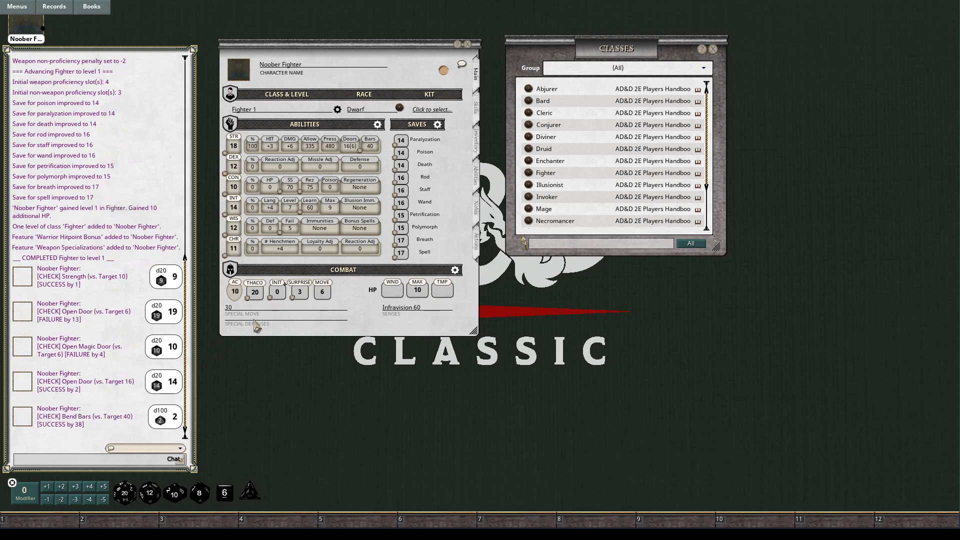
pyautogui.doubleClick(291, 189)
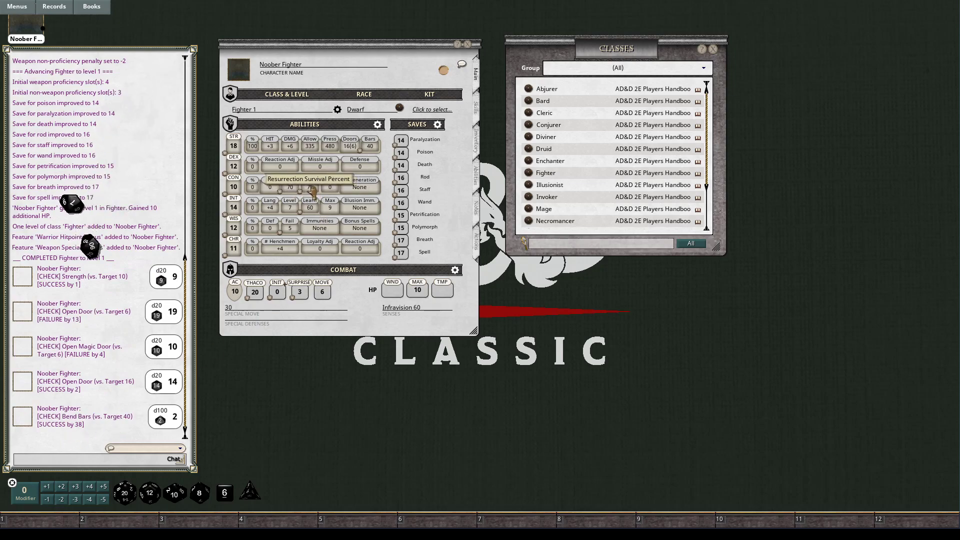
pyautogui.doubleClick(310, 187)
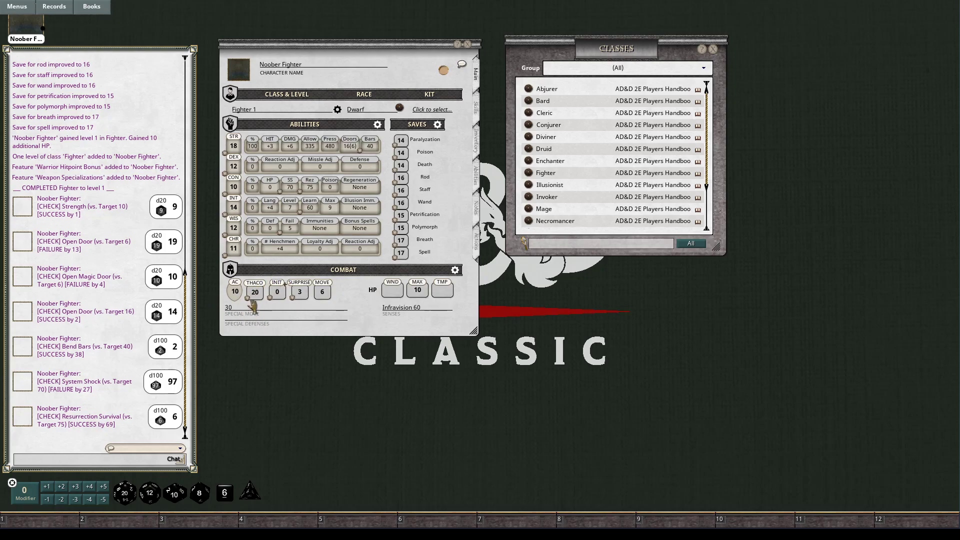
# - Roll a basic THACO attack, initiative and a surprise check from the character's combat section
pyautogui.doubleClick(255, 293)
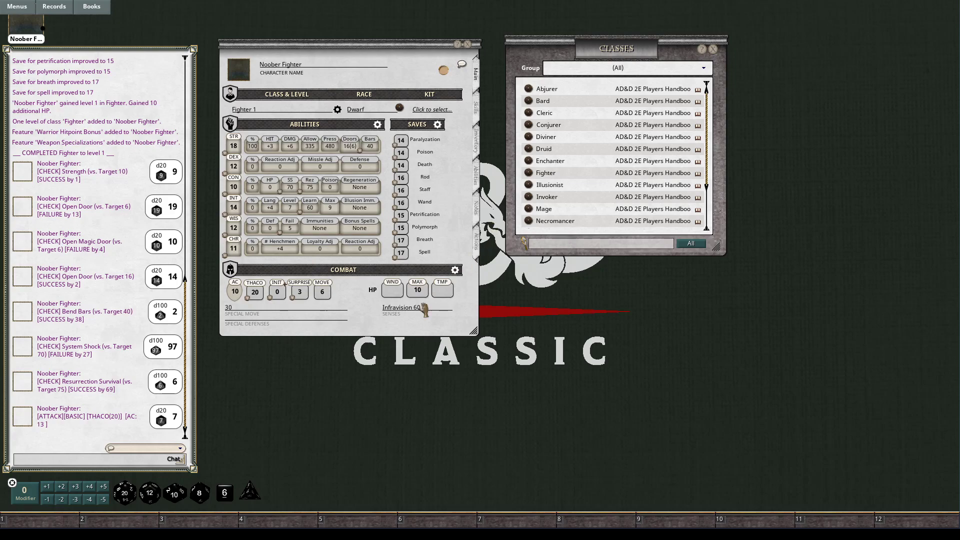
pyautogui.doubleClick(279, 292)
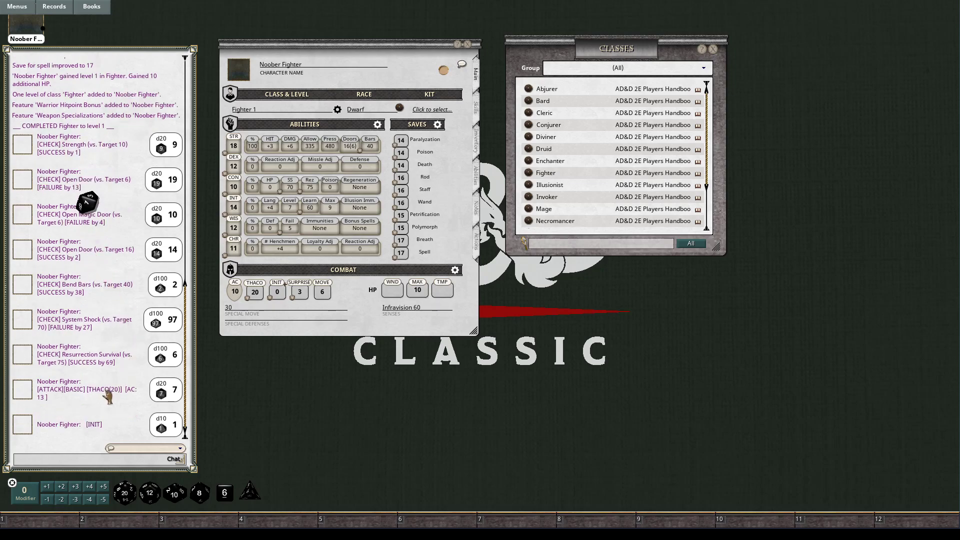
pyautogui.doubleClick(308, 300)
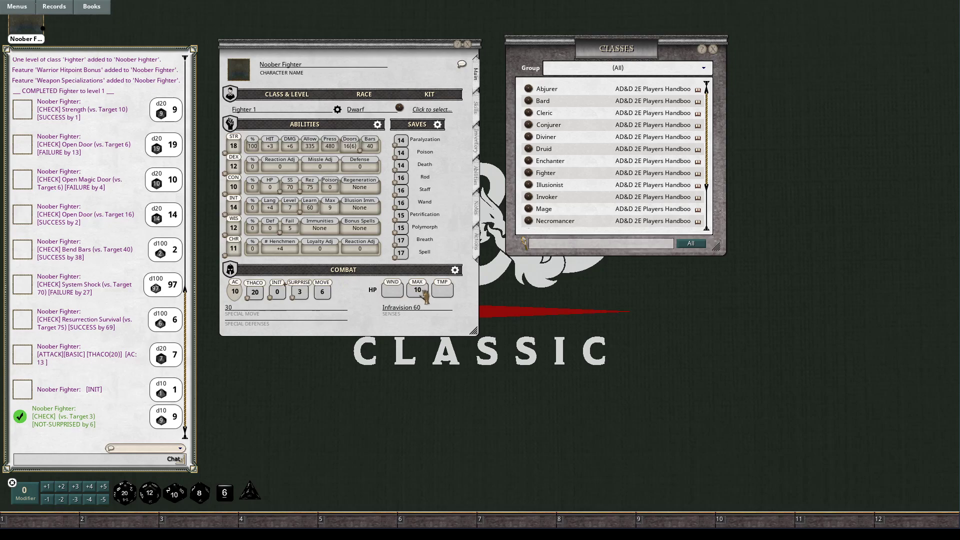
# - Examine the character's combat calculation details for hitpoints, surprise, move and armor, closing them without changes
pyautogui.click(455, 270)
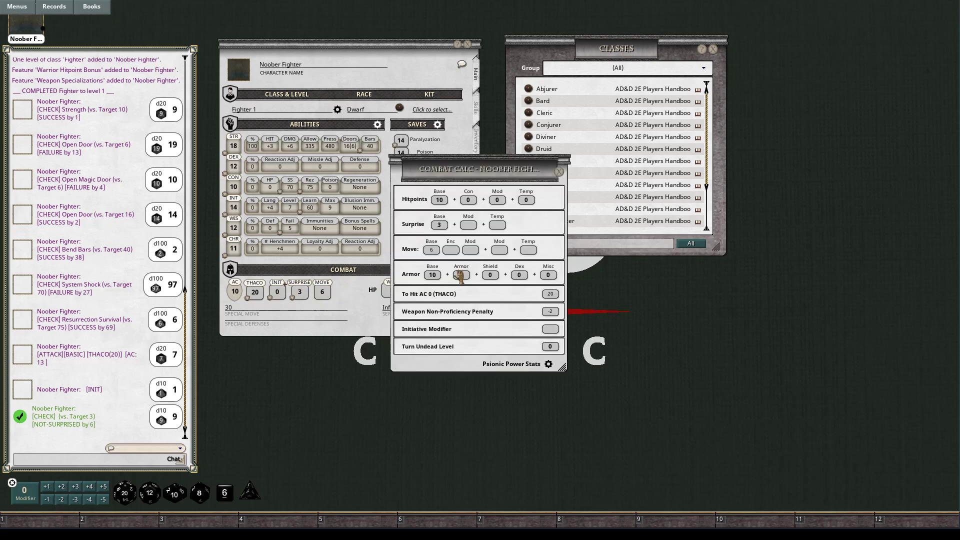
pyautogui.moveTo(476, 174); pyautogui.dragTo(572, 250)
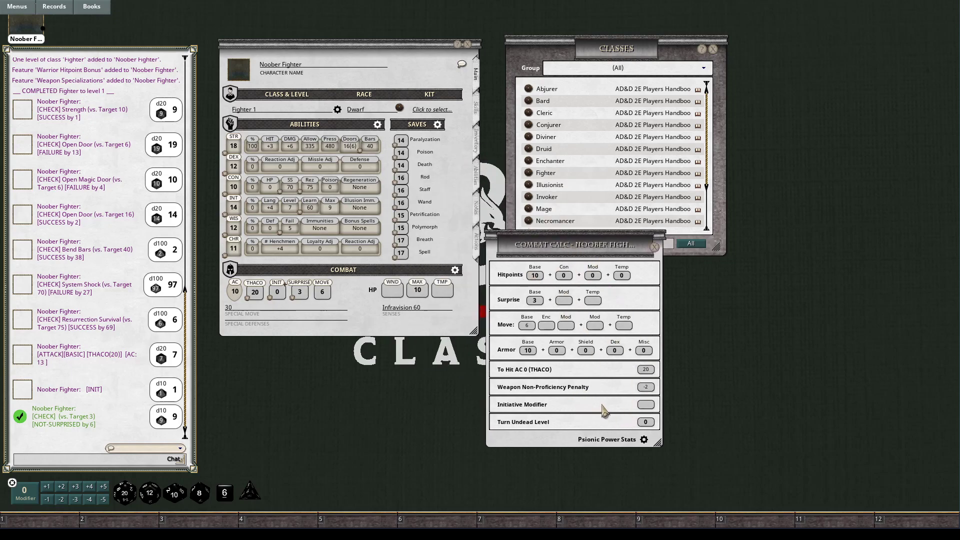
pyautogui.moveTo(601, 266); pyautogui.dragTo(549, 230)
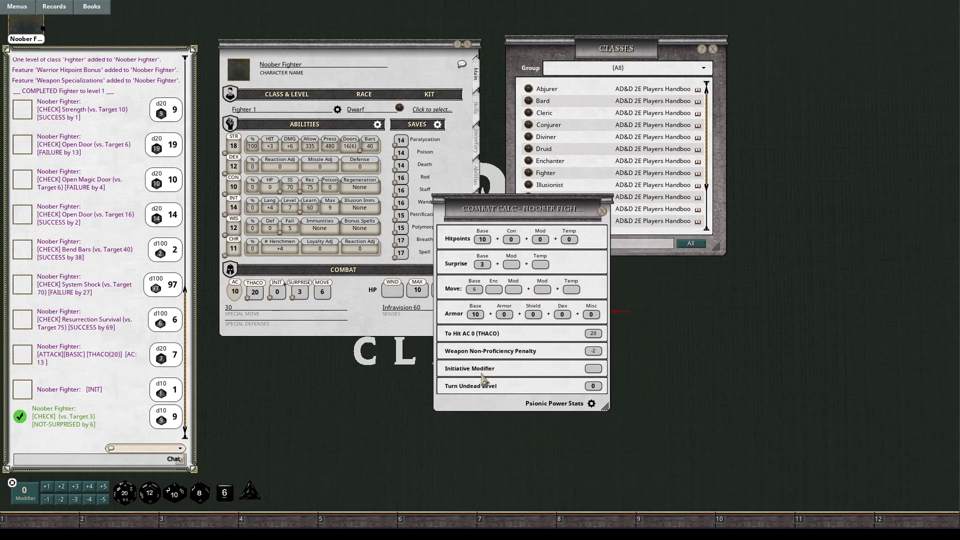
pyautogui.moveTo(539, 226); pyautogui.dragTo(643, 231)
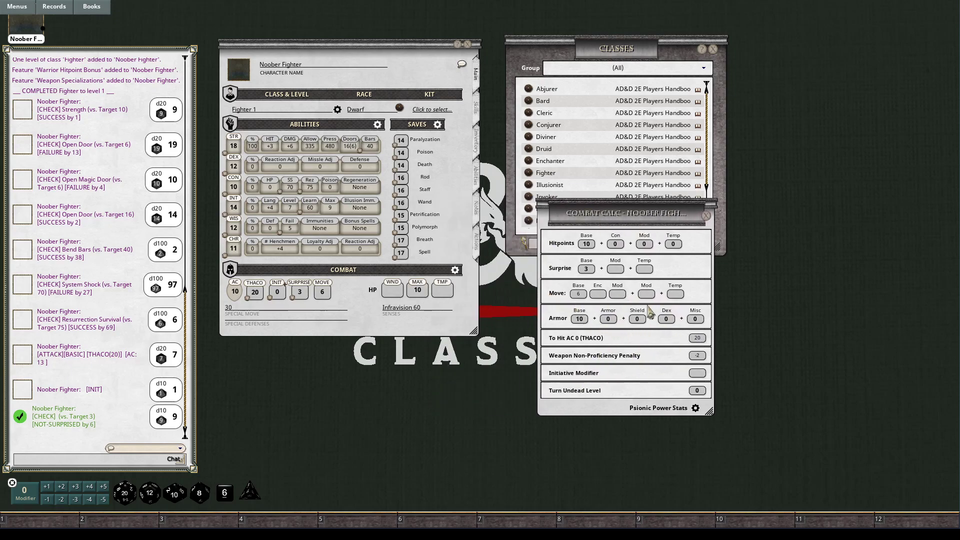
pyautogui.click(707, 218)
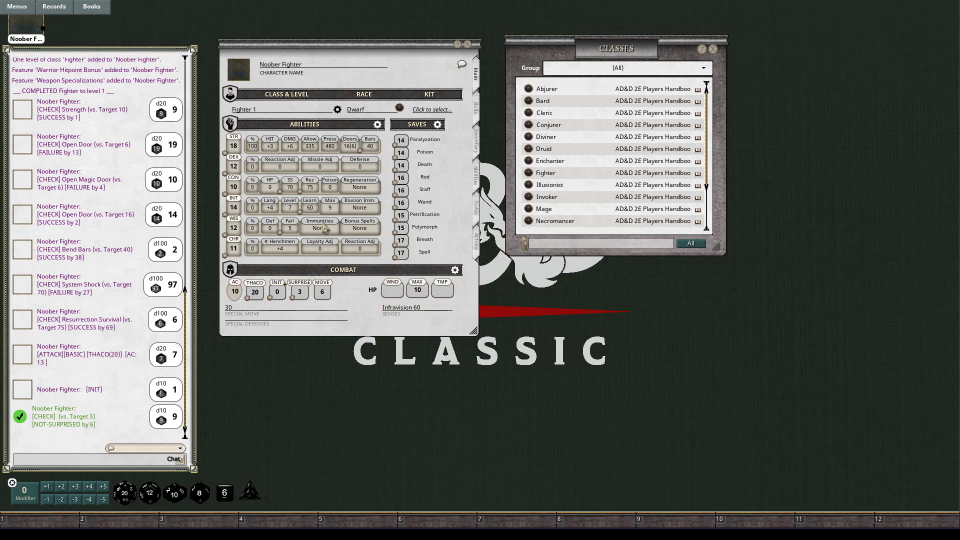
# - Assign the Warrior-2.jpg image from the first portrait folder as the character's portrait
pyautogui.click(242, 76)
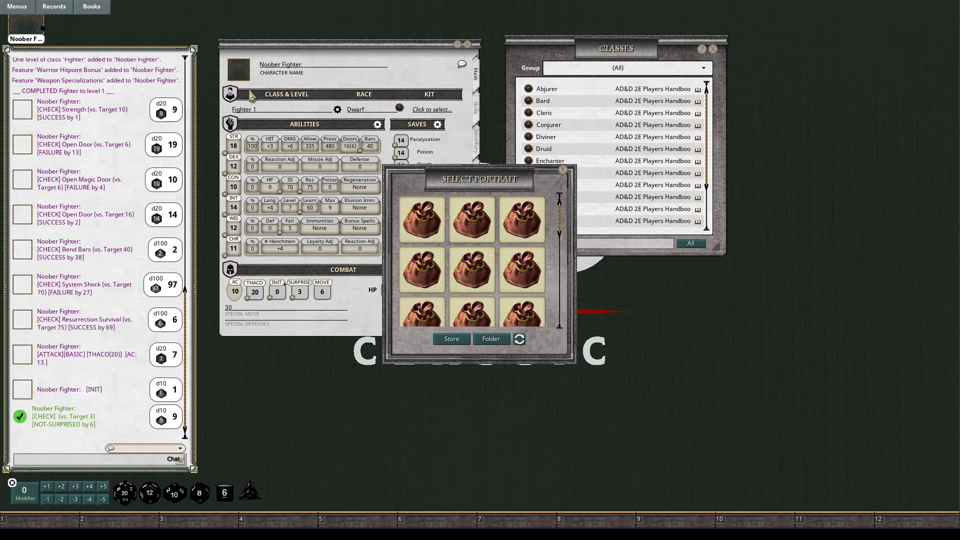
pyautogui.moveTo(492, 179); pyautogui.dragTo(397, 136)
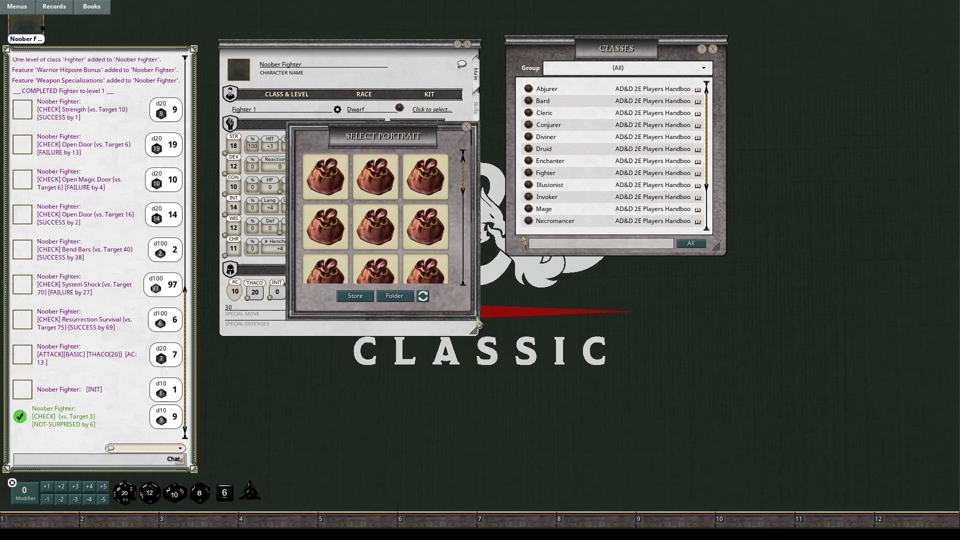
pyautogui.moveTo(475, 315); pyautogui.dragTo(728, 438)
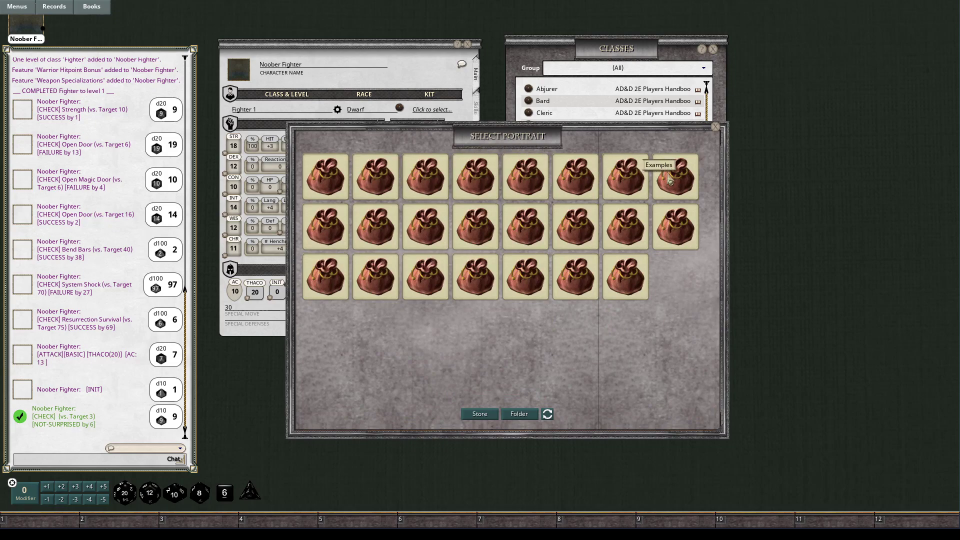
pyautogui.click(328, 177)
pyautogui.moveTo(389, 146); pyautogui.dragTo(438, 165)
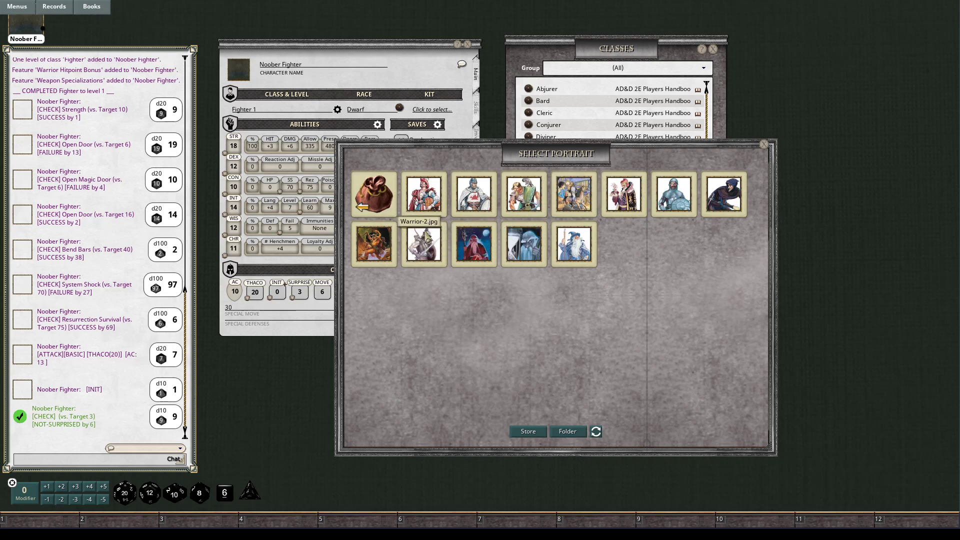
pyautogui.click(425, 250)
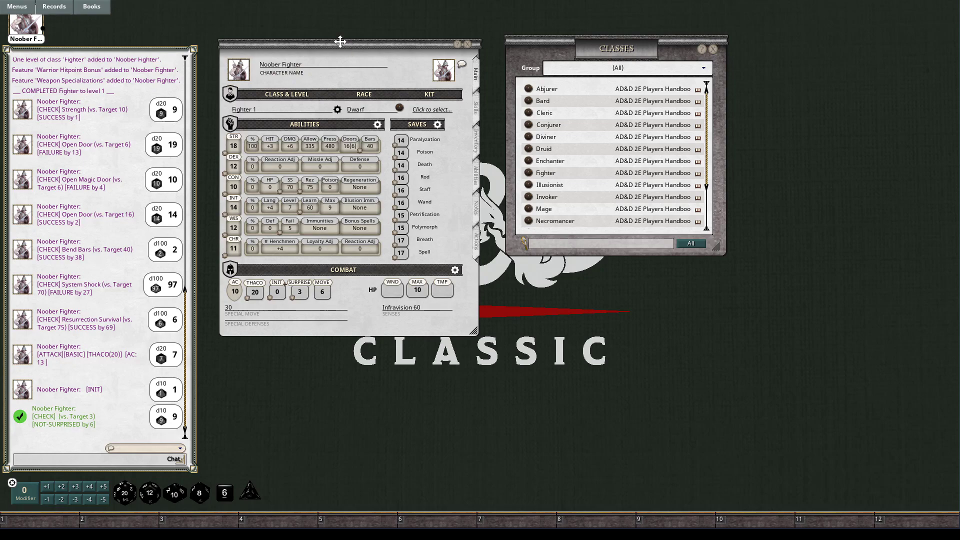
# - Close the class list and reposition the character sheet beside the chat
pyautogui.moveTo(343, 44); pyautogui.dragTo(338, 42)
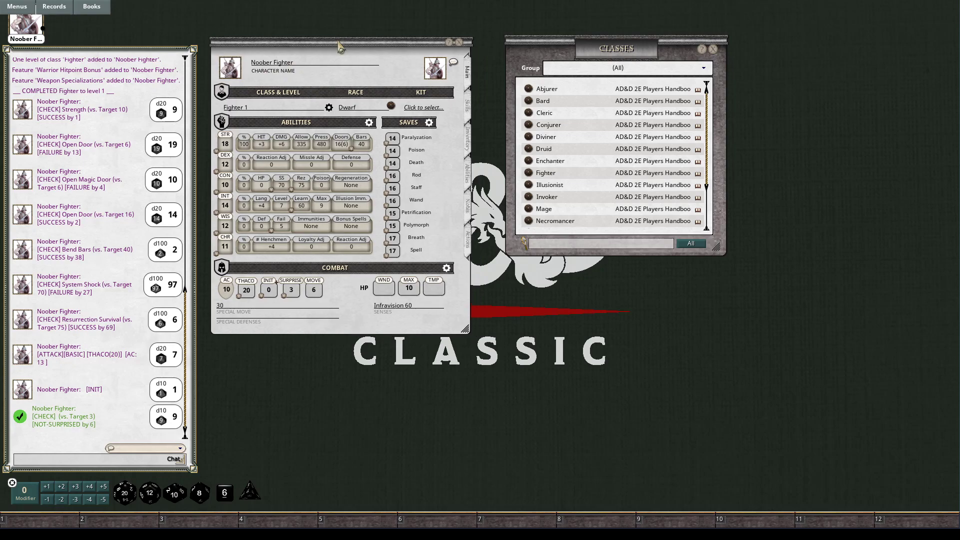
pyautogui.click(713, 49)
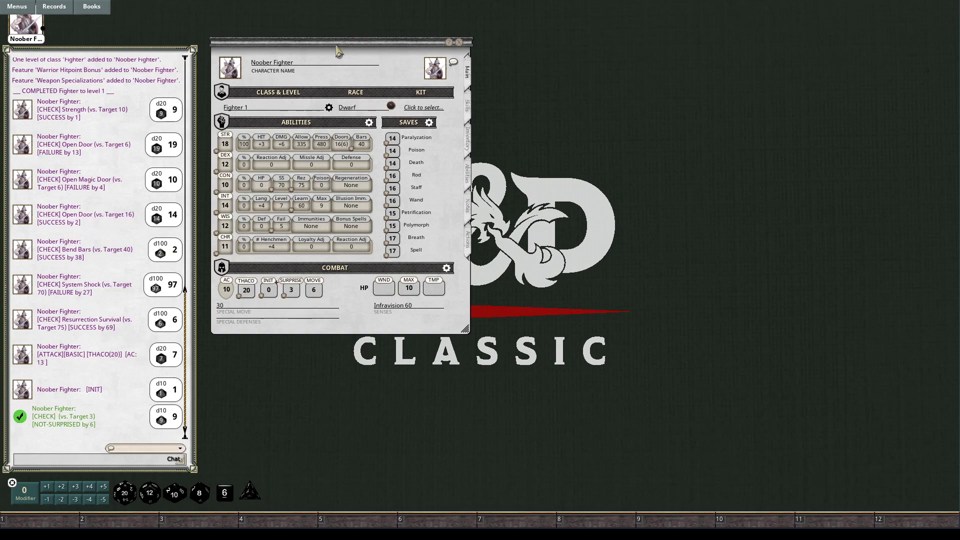
pyautogui.moveTo(338, 48); pyautogui.dragTo(374, 57)
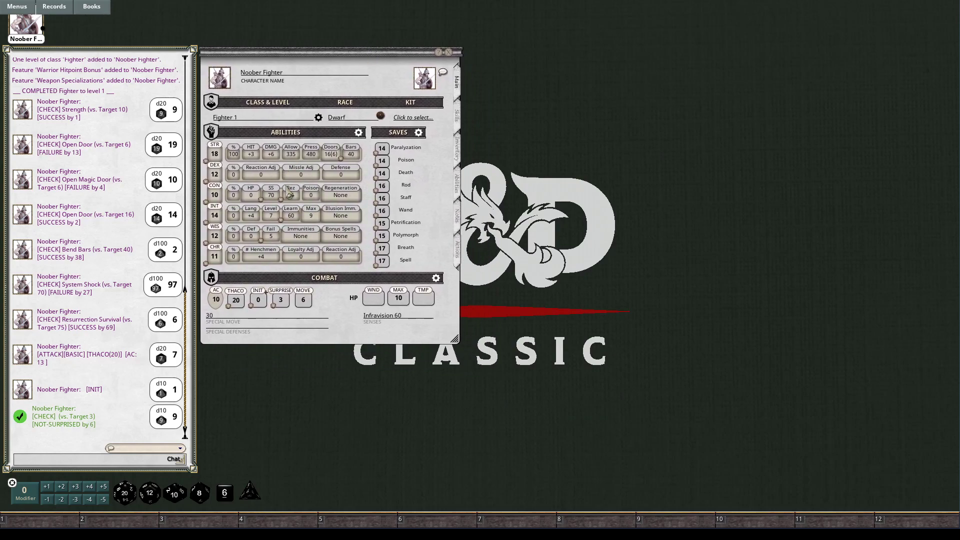